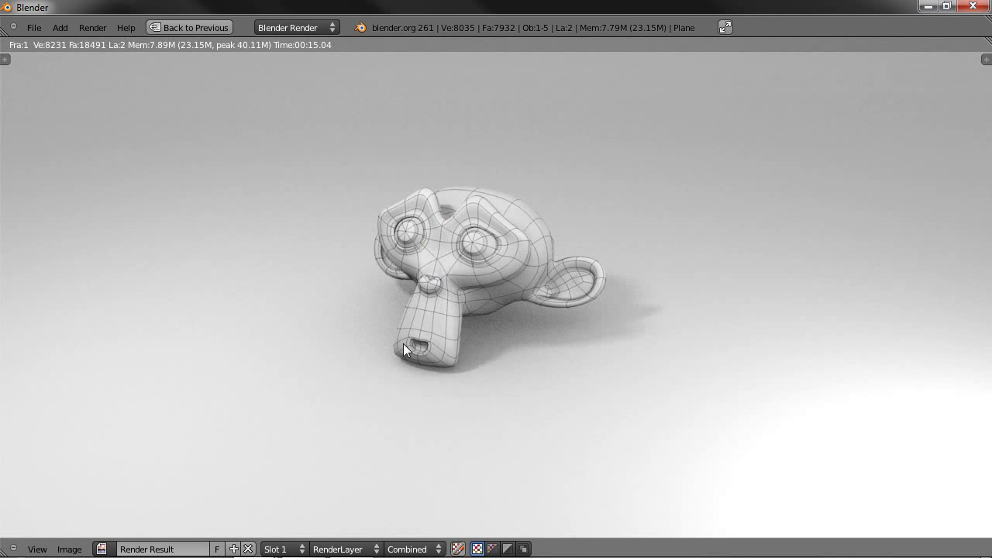
Step: Replace the default cube with a Monkey head mesh
key("Escape")
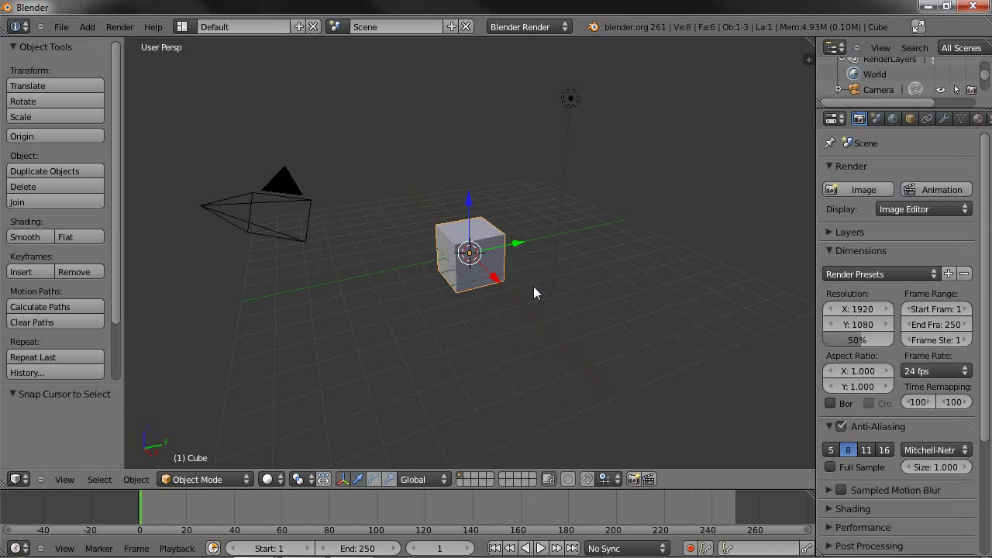
key("Delete")
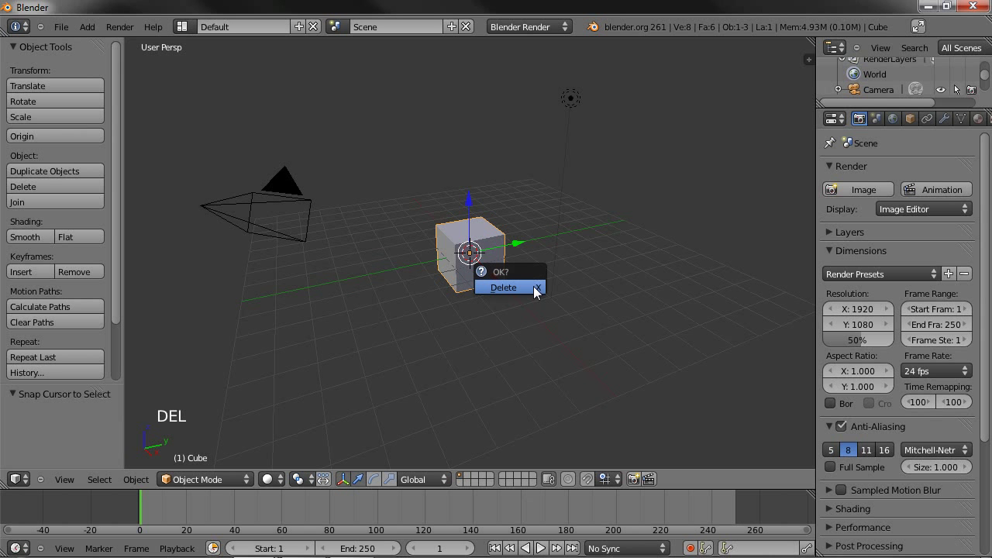
left_click(533, 286)
key("shift+a")
mouse_move(533, 288)
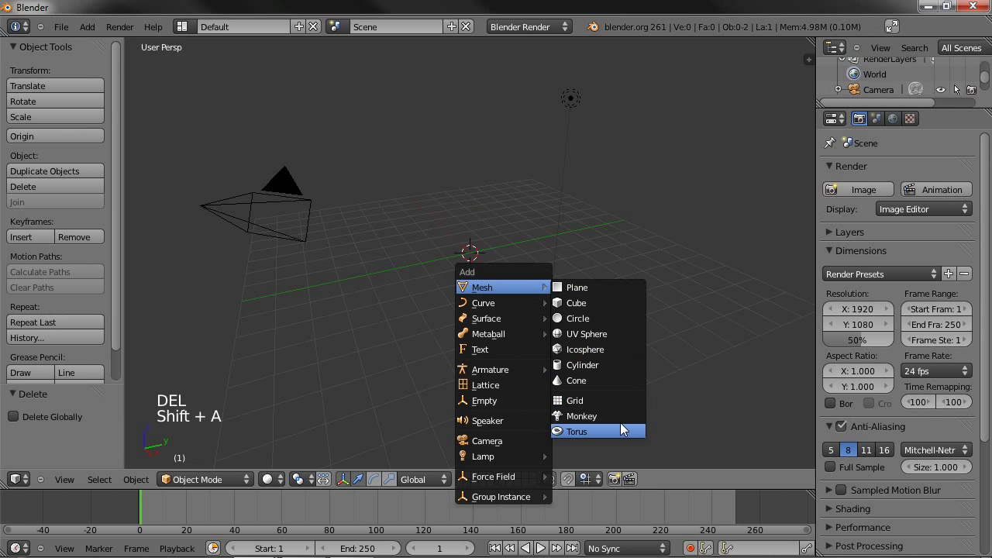
left_click(618, 418)
Step: In right orthographic view, tilt the Monkey about −58° on X and raise it 0.621 on Z
key("KP_3")
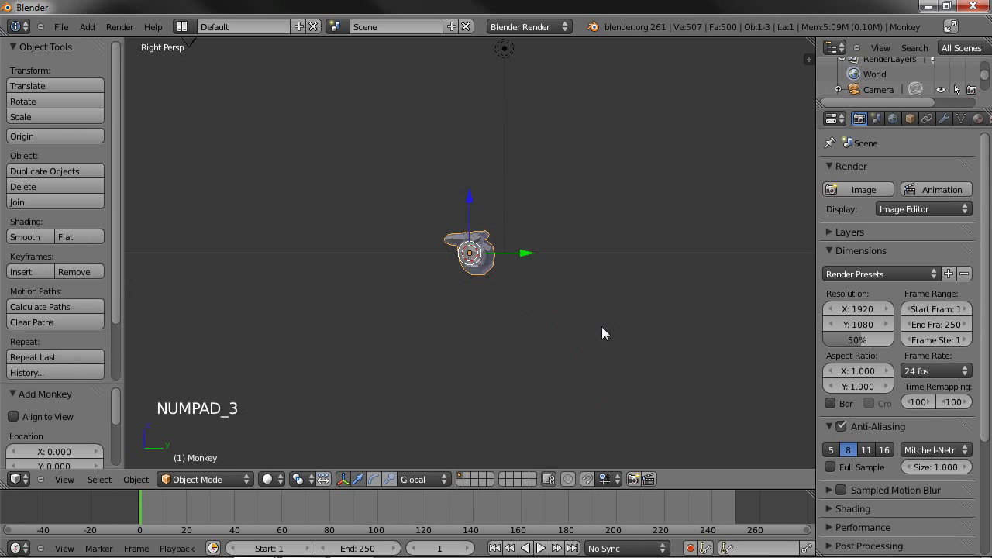
key("KP_5")
scroll(492, 289, "up", 5)
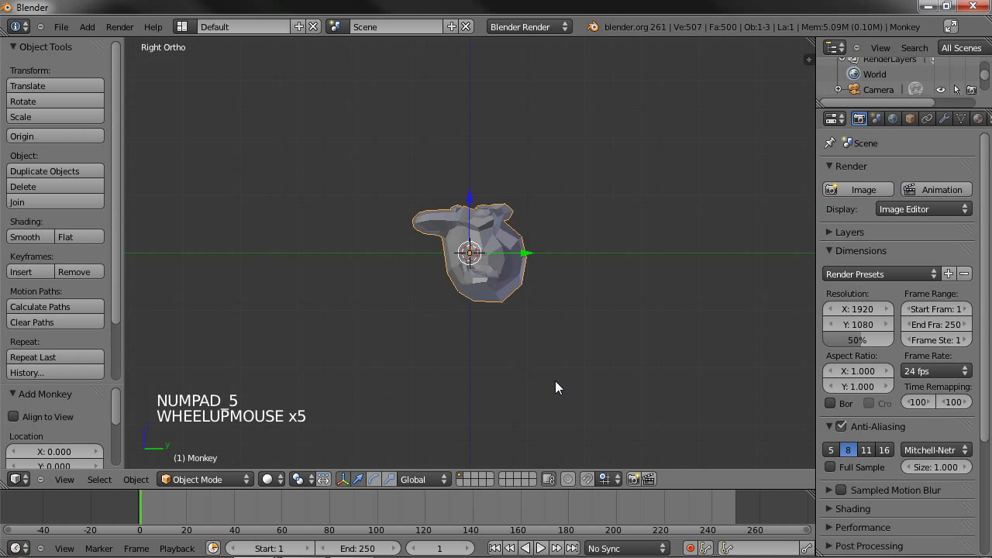
key("r")
left_click(657, 242)
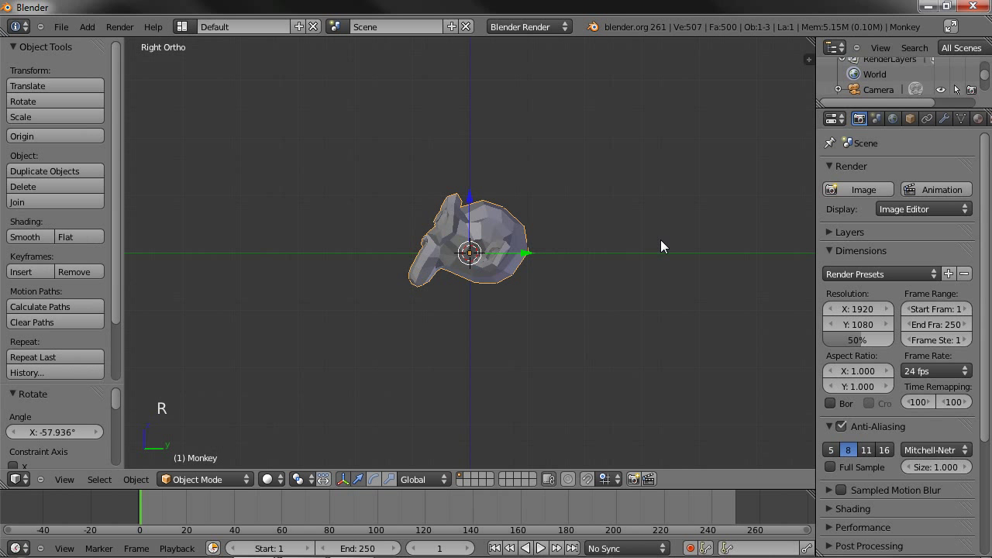
key("g")
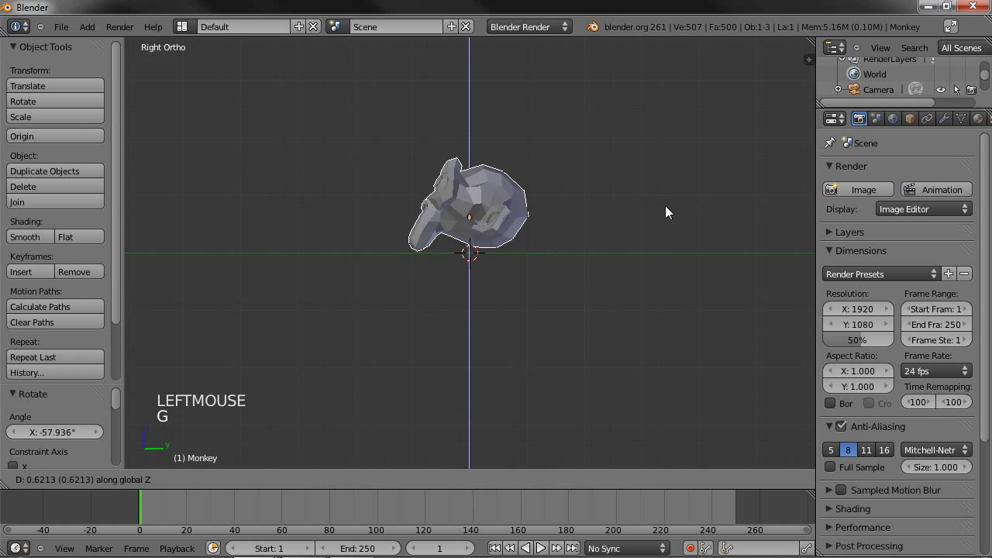
left_click(665, 205)
Step: Through the camera view, turn the Monkey about 26° on Z to face the camera
key("r")
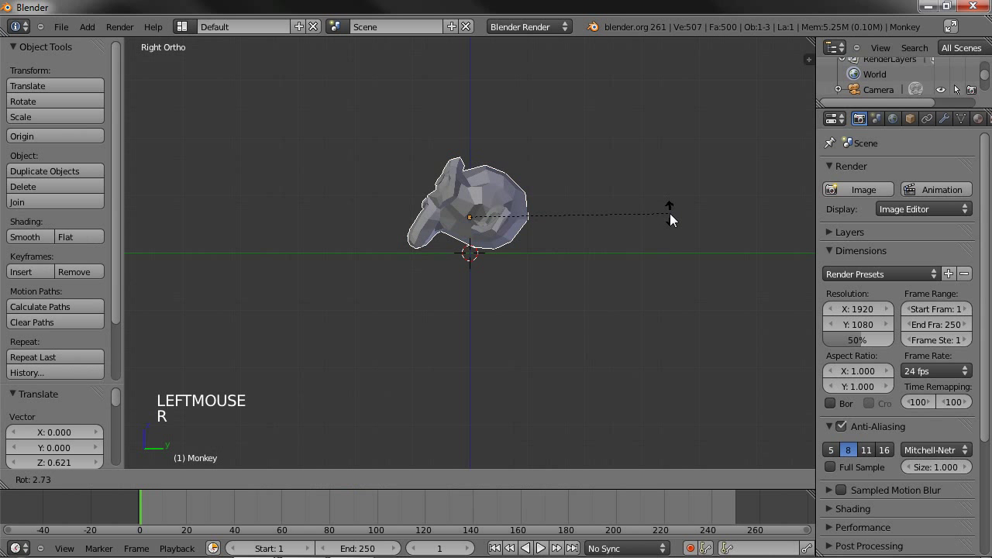
left_click(670, 213)
key("KP_0")
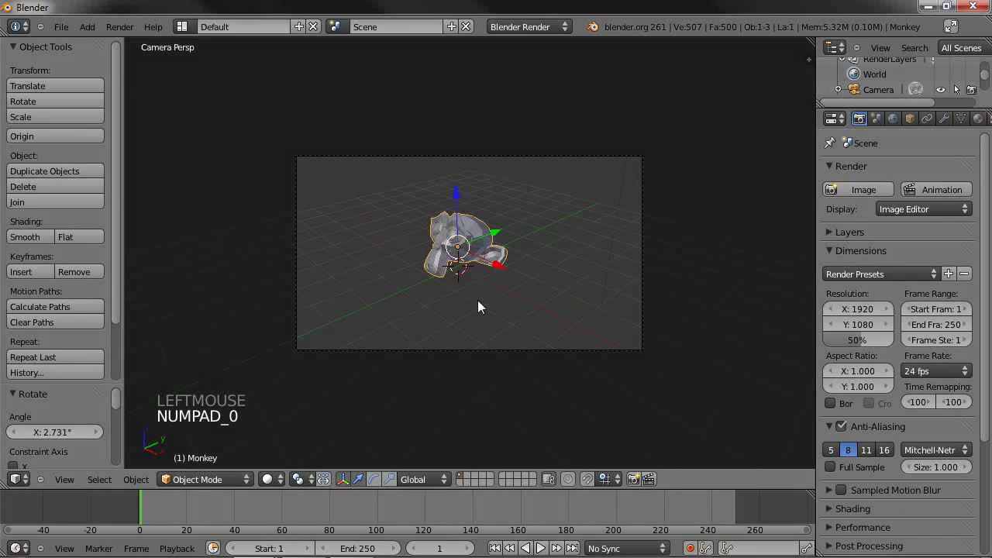
key("r")
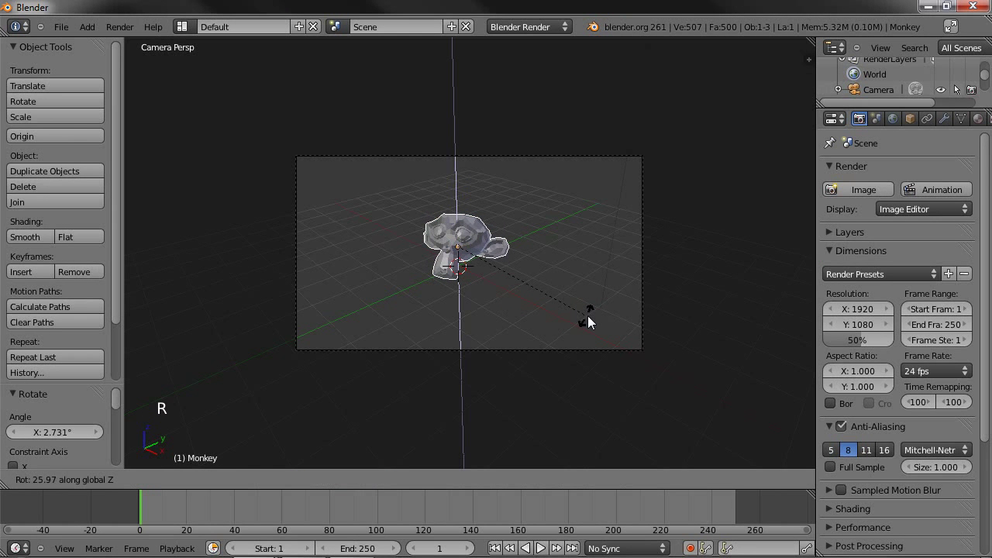
left_click(587, 317)
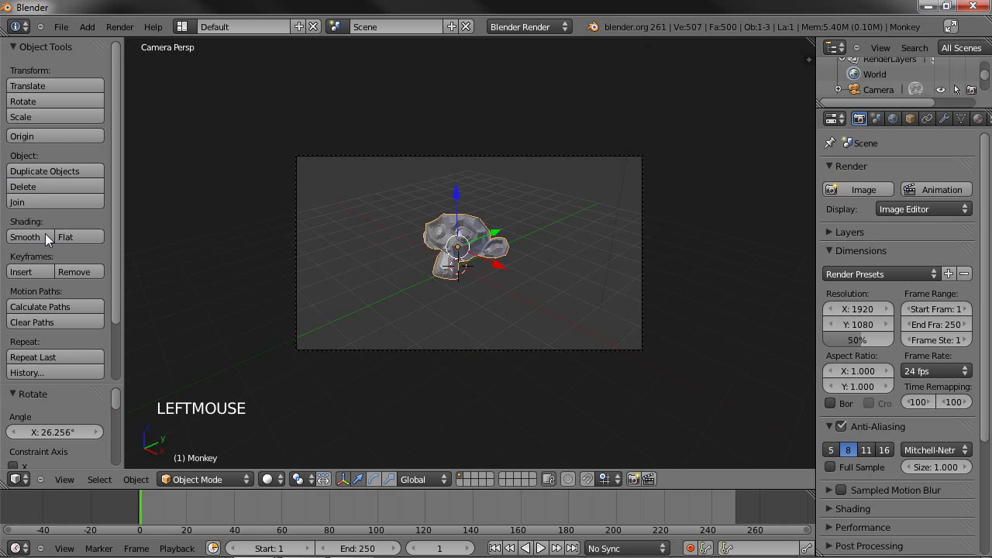
Step: Smooth-shade the Monkey and add a Subdivision Surface modifier at View 2 with Optimal Display
left_click(45, 237)
left_click(944, 118)
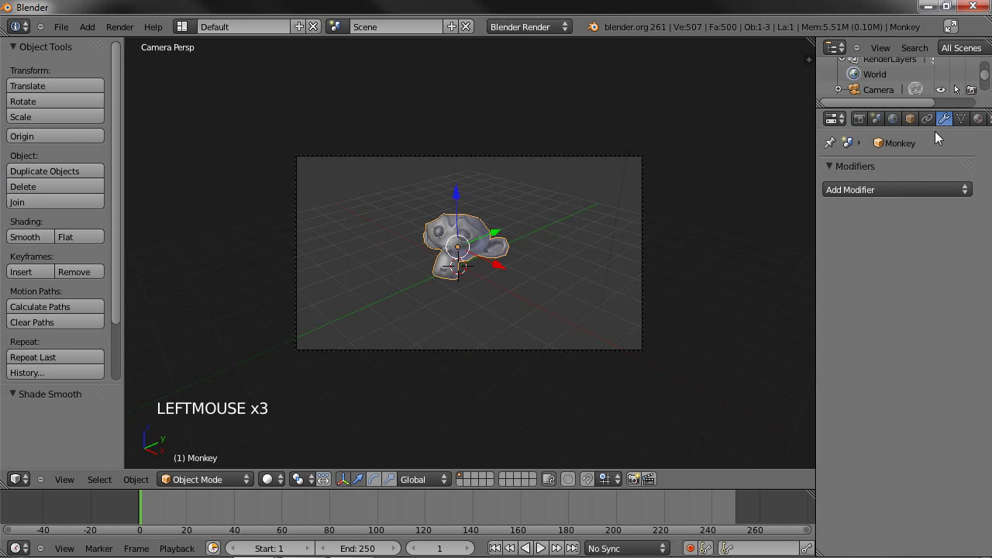
left_click(884, 189)
left_click(667, 408)
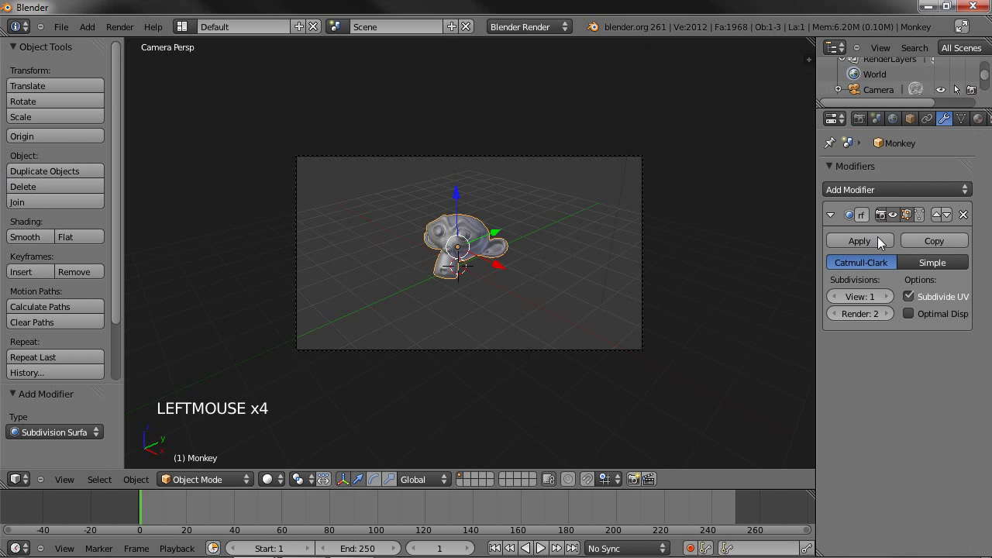
left_click(886, 296)
left_click(909, 314)
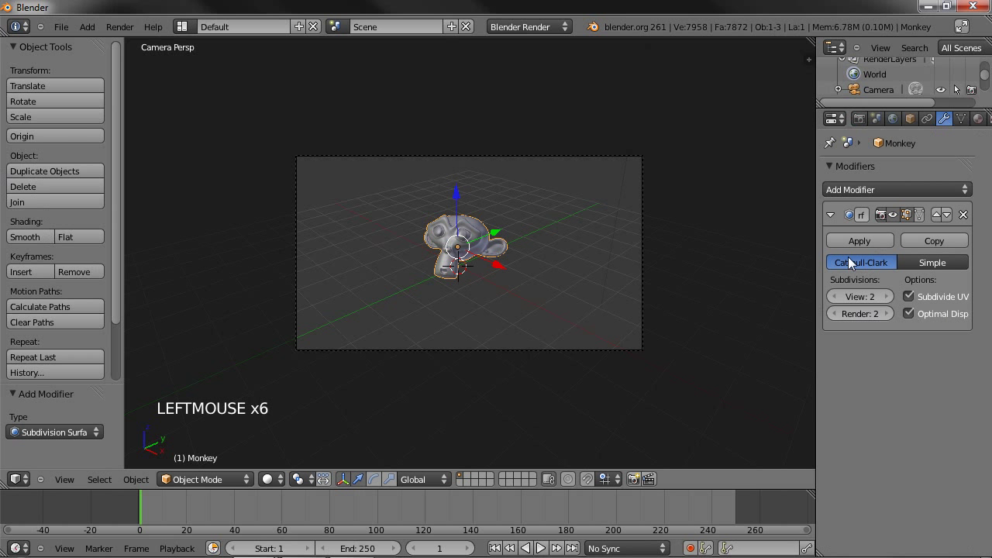
Step: Create a new material on the Monkey named 'Solid'
left_click(976, 120)
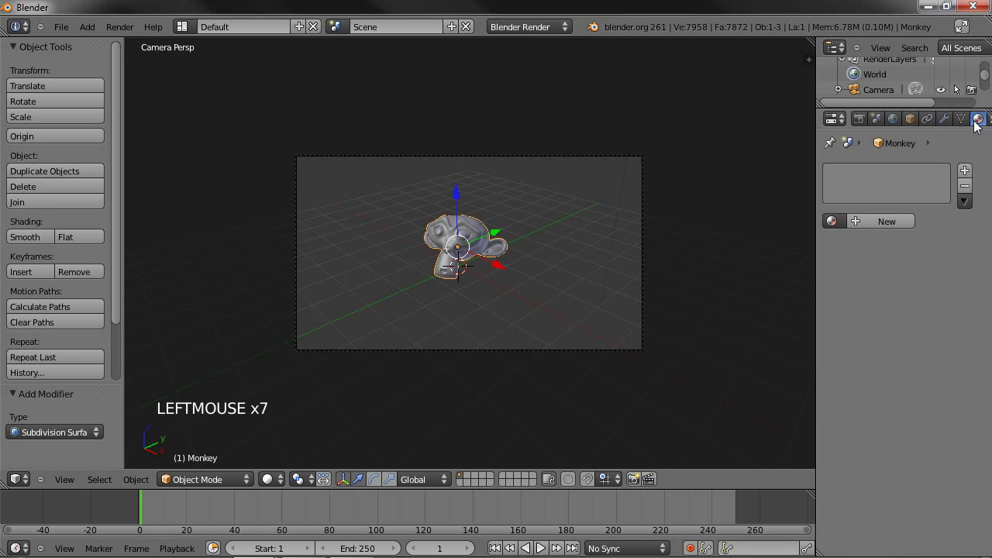
left_click(876, 222)
left_click(863, 217)
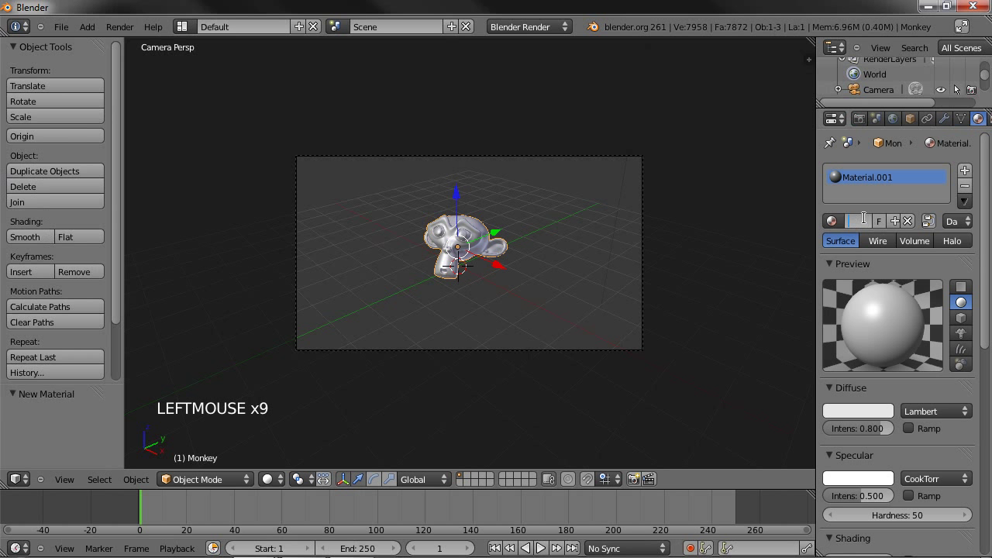
type("Solid")
key("Return")
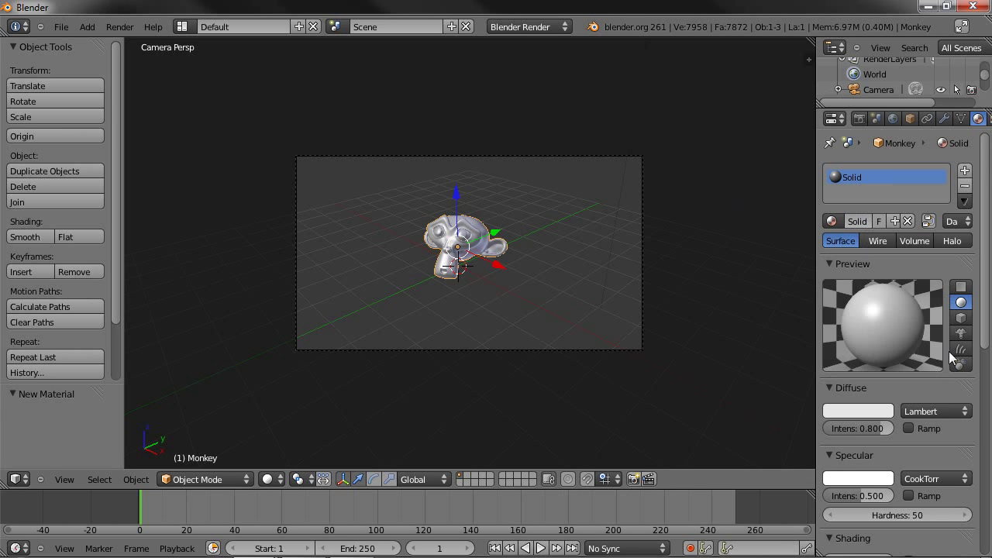
Step: Set Solid's specular intensity to 0.2, hardness 15, and the specular shader to Phong
scroll(949, 351, "down", 2)
scroll(948, 351, "down", 2)
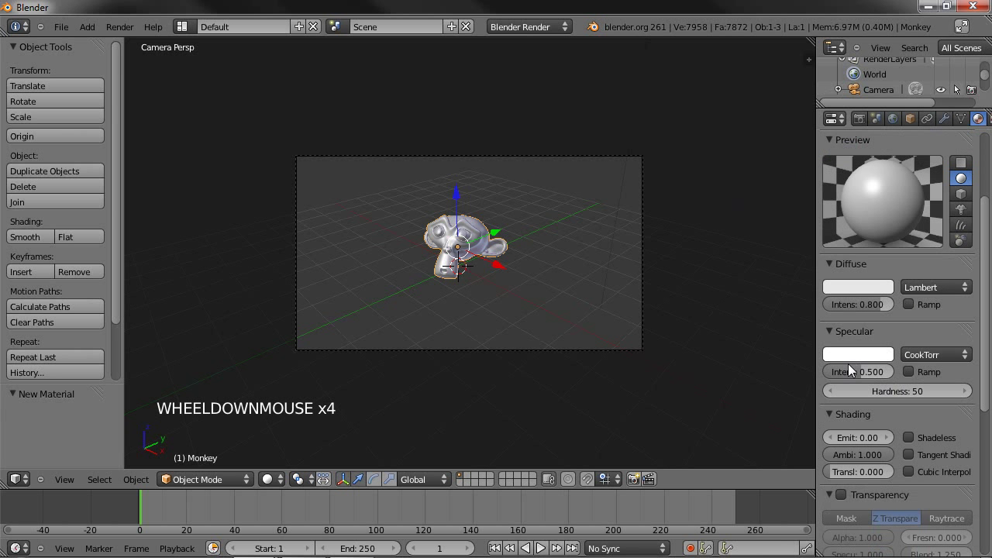
left_click(859, 371)
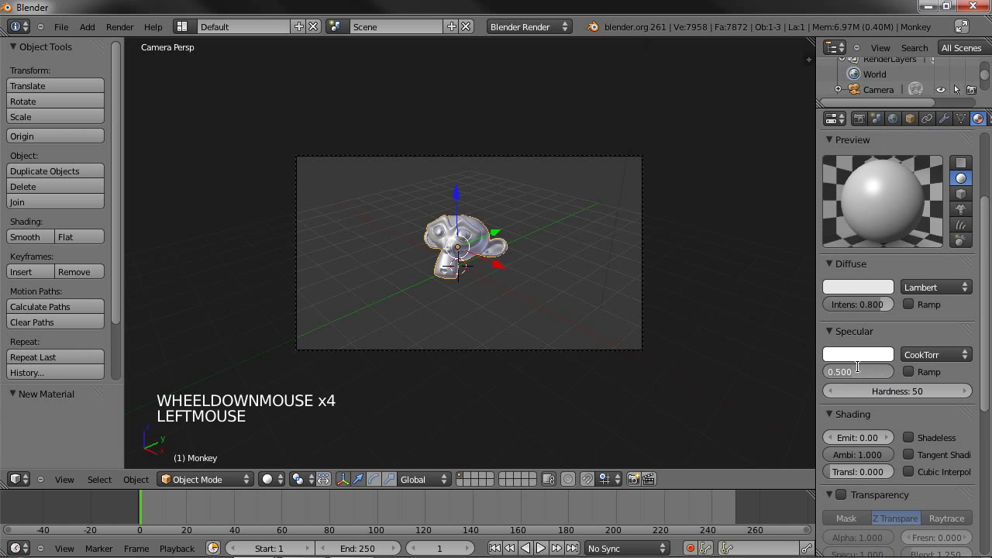
type("0.2")
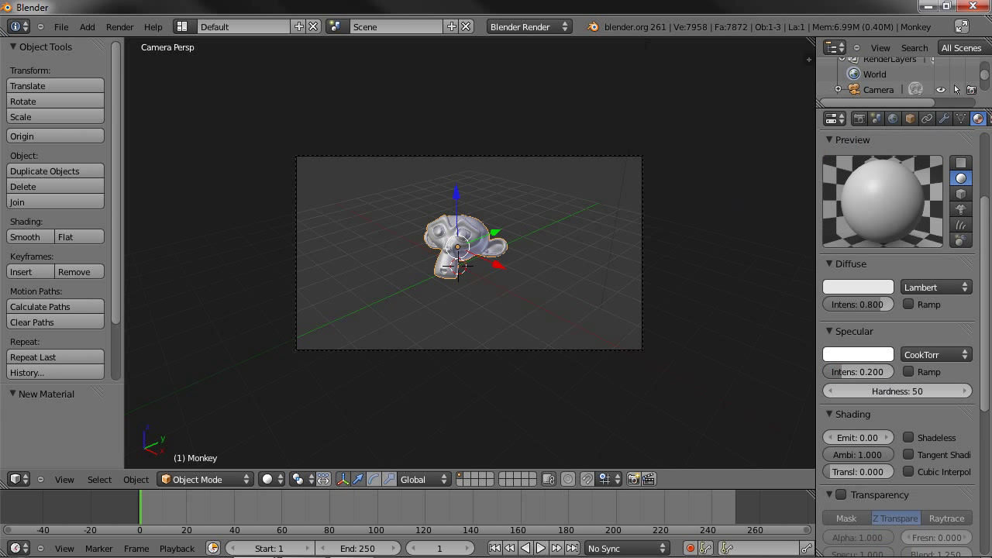
double_click(882, 392)
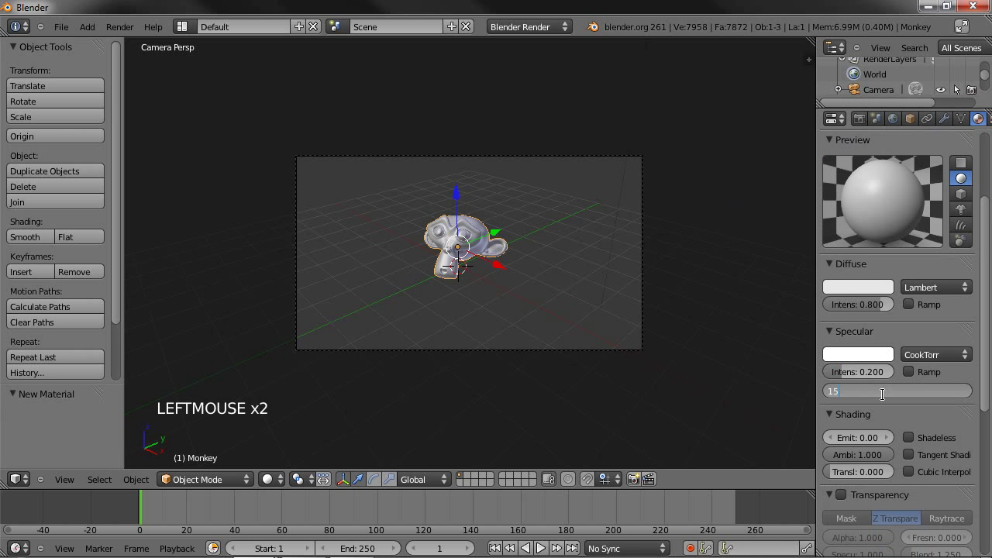
key("Return")
left_click(913, 354)
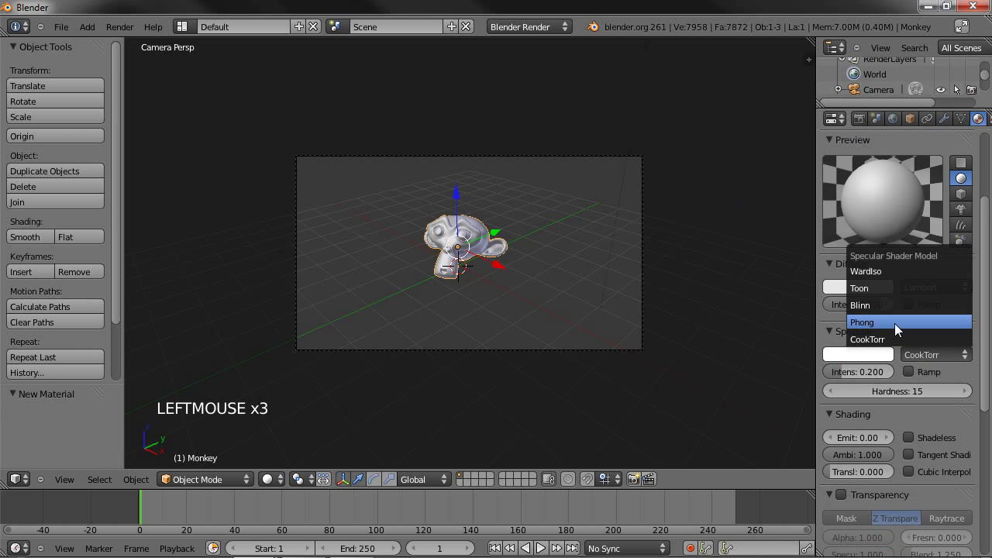
left_click(894, 322)
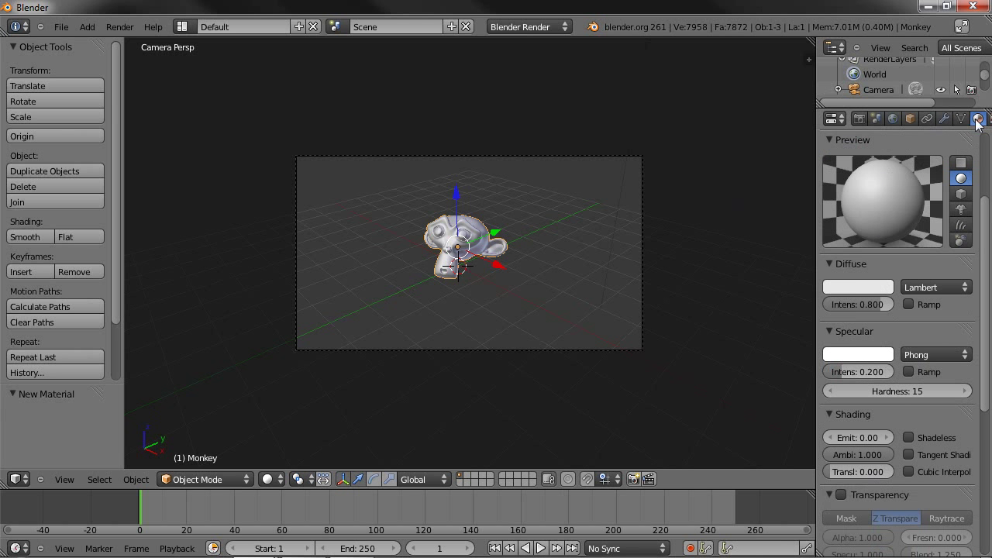
Step: Add a second material slot with a new material named 'Wire'
scroll(887, 275, "up", 8)
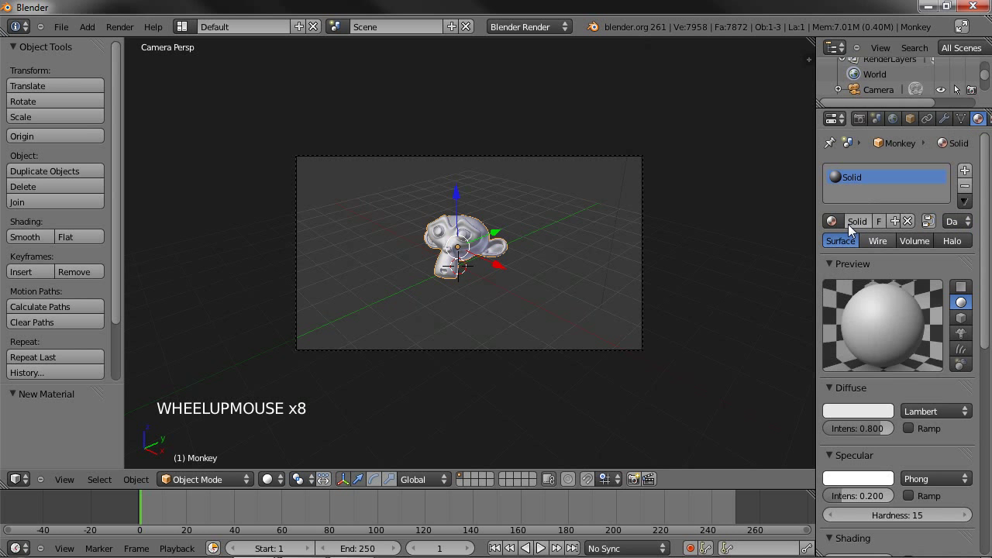
left_click(833, 222)
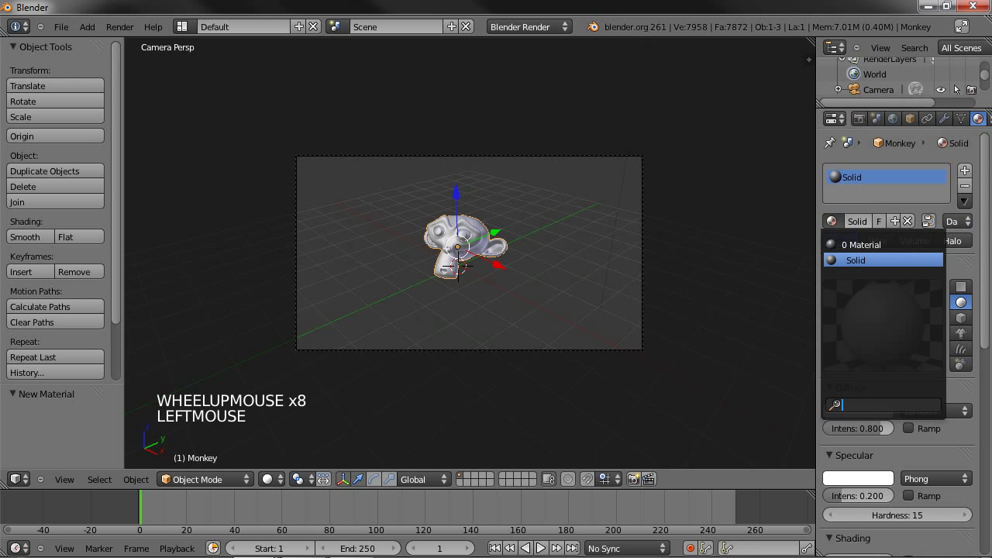
left_click(965, 170)
left_click(870, 221)
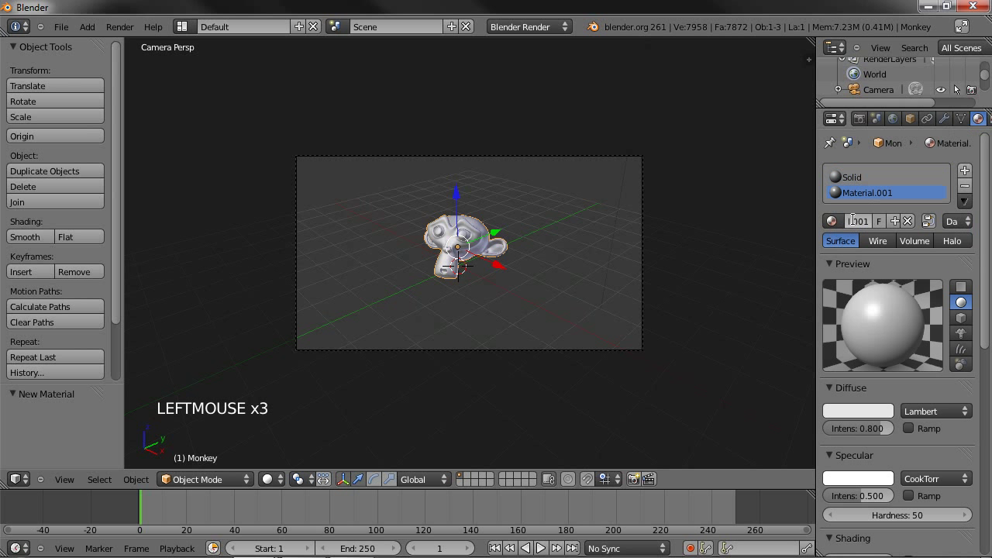
left_click(852, 220)
type("Wire")
key("Return")
Step: Switch the Wire material to wireframe rendering
scroll(910, 372, "down", 4)
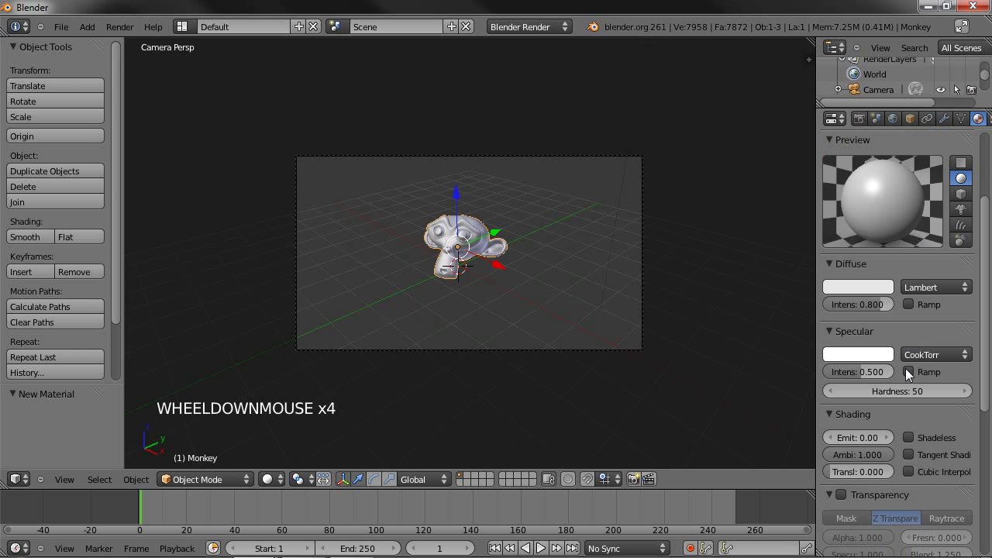
scroll(905, 277, "up", 6)
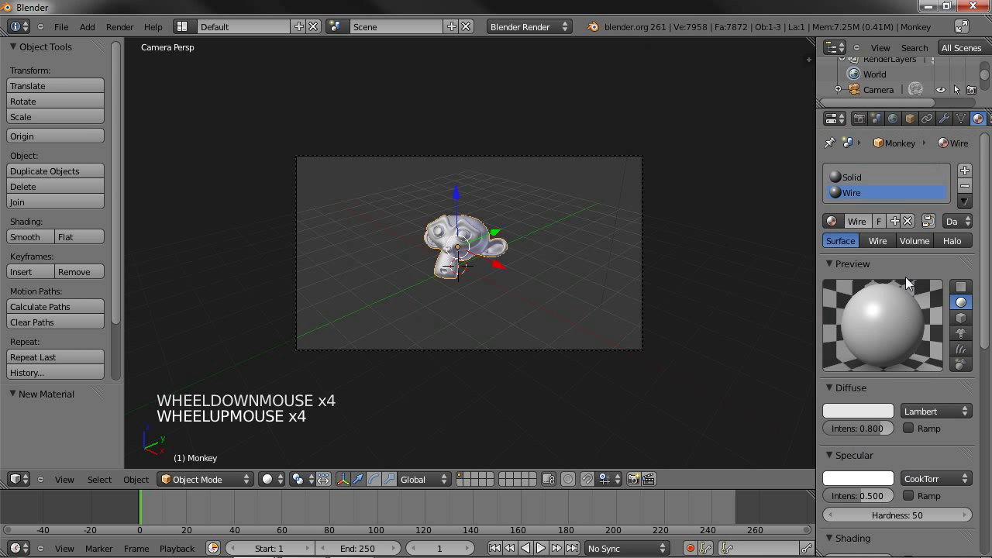
left_click(877, 241)
scroll(895, 304, "down", 3)
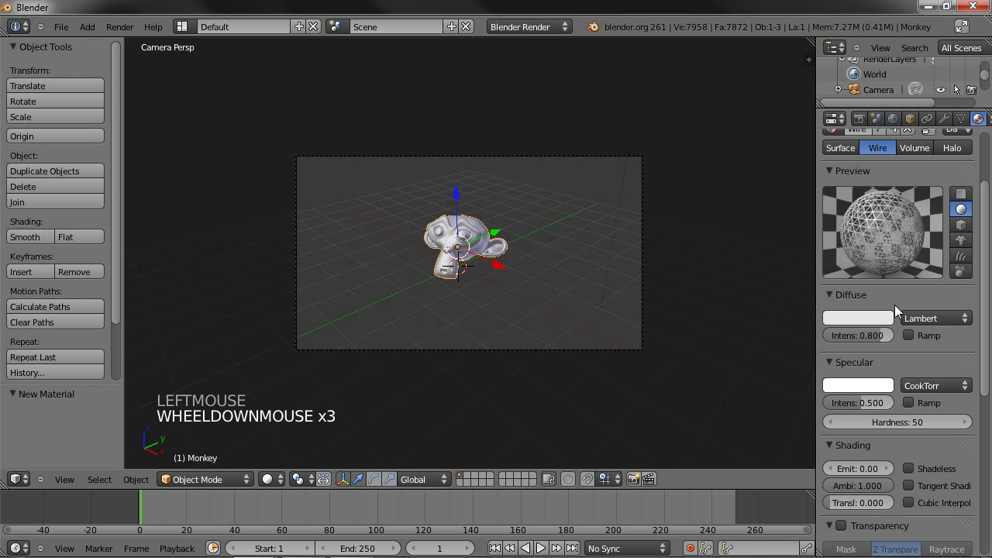
Step: Set Wire's specular intensity to 0 and its diffuse colour to near black (RGB 0.0134)
mouse_move(868, 402)
left_mouse_down()
mouse_move(786, 409)
mouse_move(864, 402)
left_mouse_up()
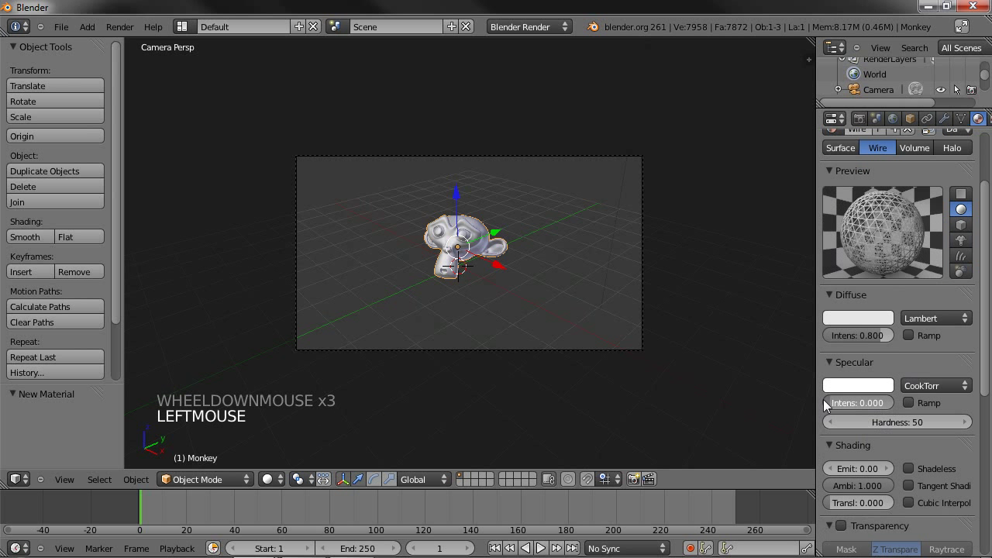
left_click(863, 319)
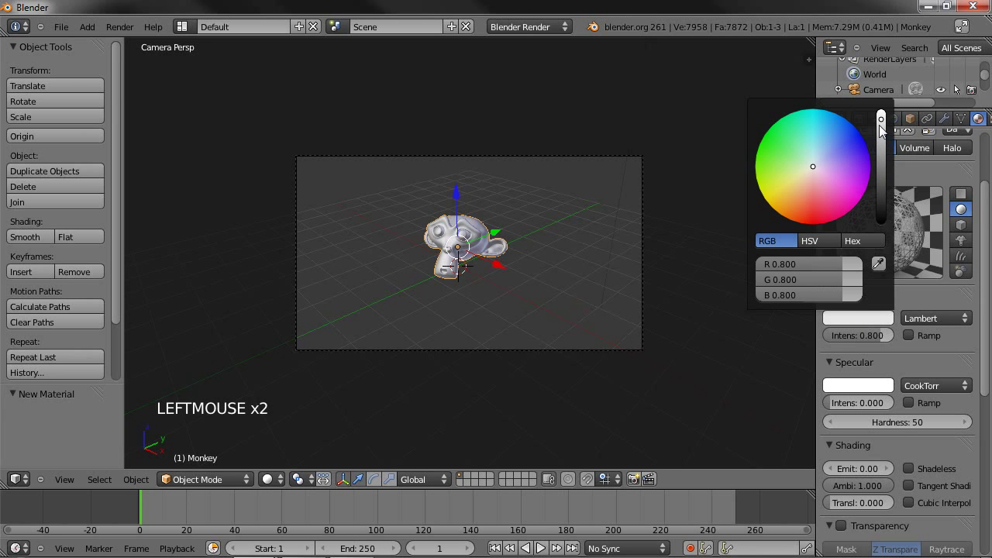
left_click_drag(888, 139, 884, 210)
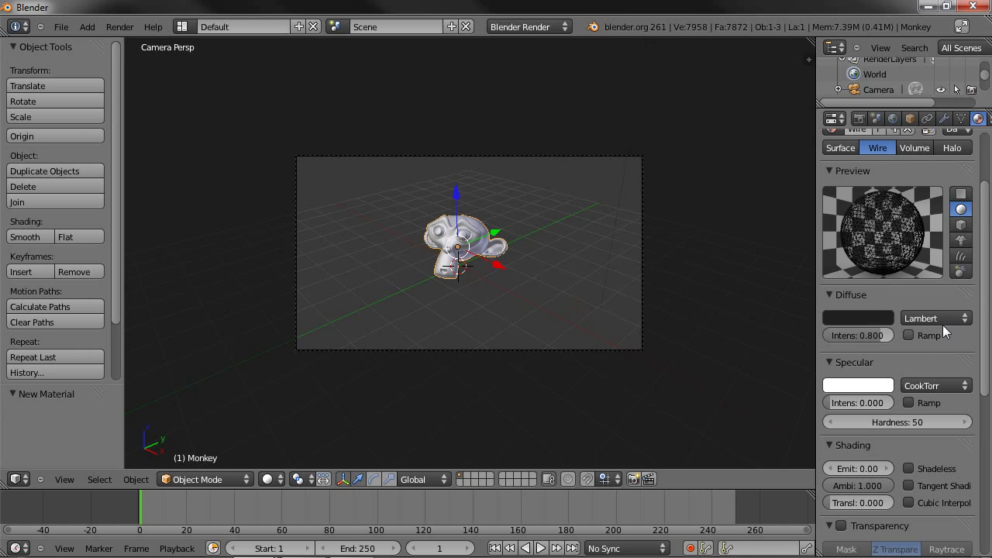
left_click_drag(984, 224, 869, 326)
Step: Enable Z transparency on the Wire material with alpha 0.5
left_click(841, 331)
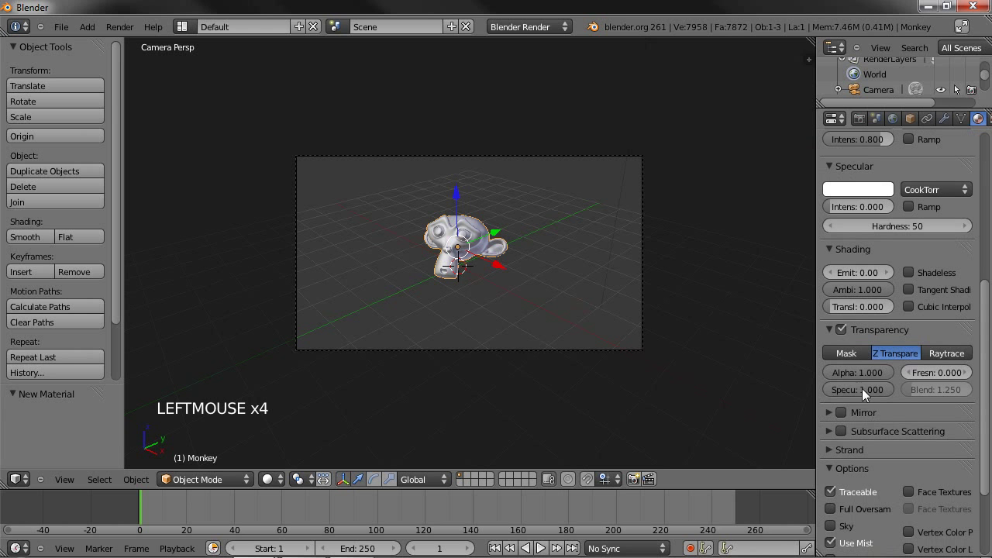
left_click(866, 373)
type("0.5")
key("Return")
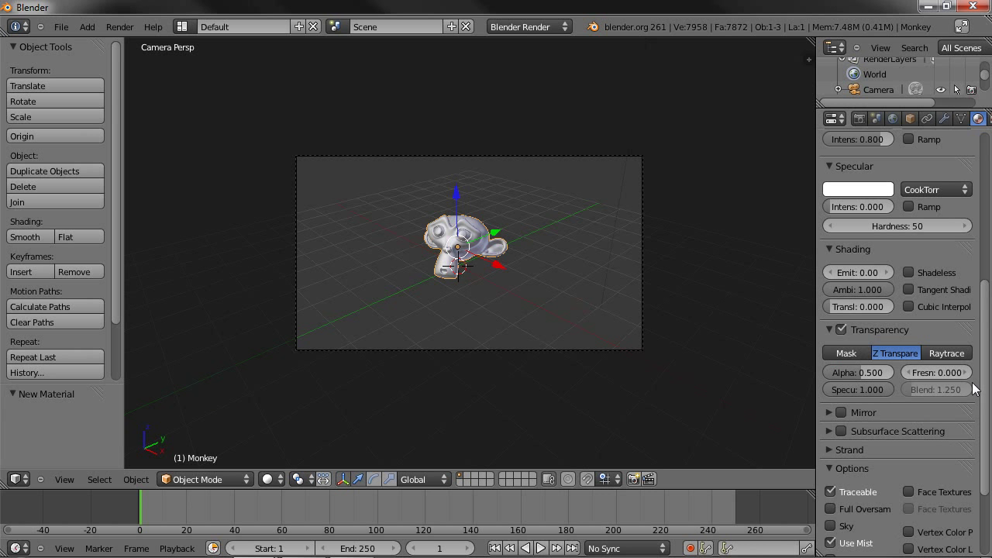
Step: Set the Wire material's Z offset to 0.04
left_click_drag(986, 337, 986, 395)
left_click(870, 460)
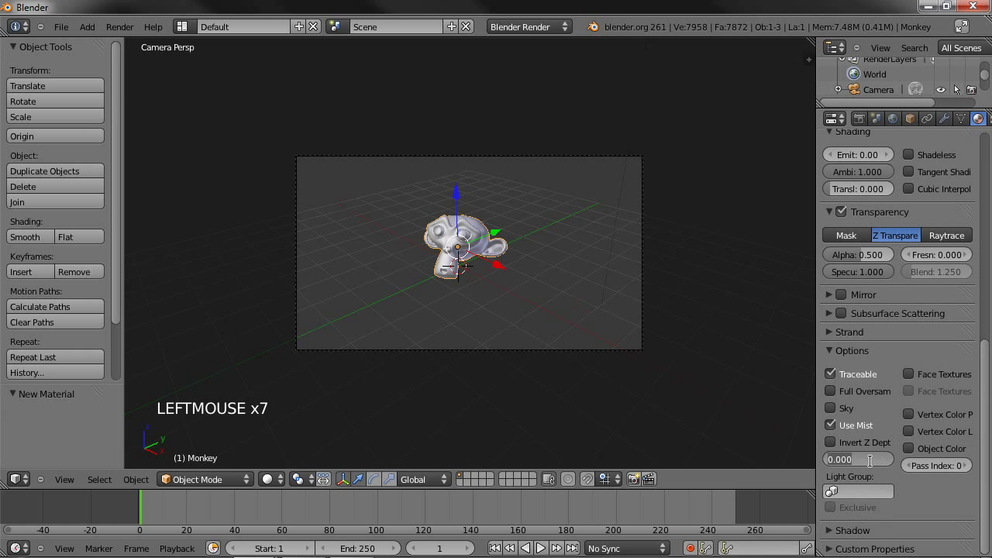
key("Return")
left_click(860, 458)
type(".04")
key("Return")
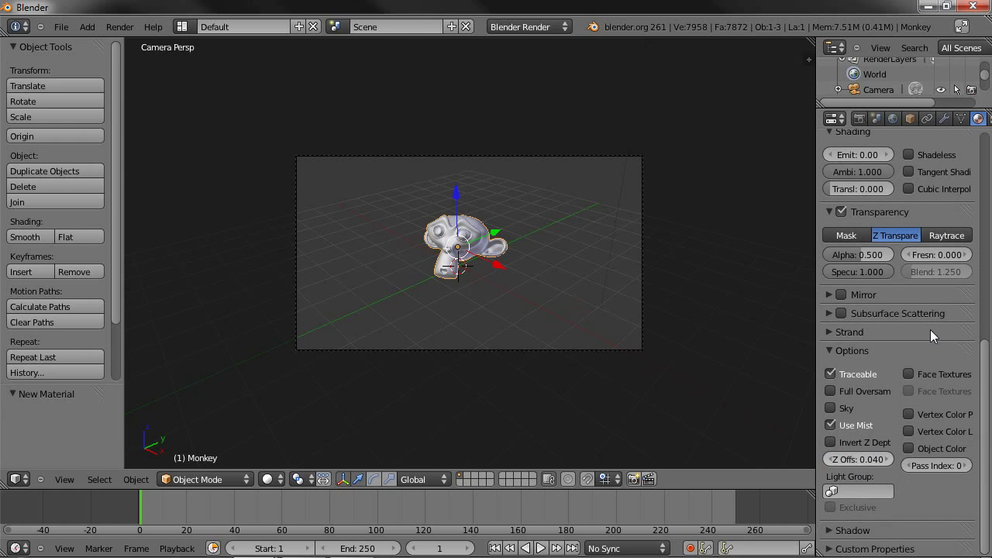
Step: Render a test image to check the wireframe overlay
left_click_drag(985, 376, 983, 117)
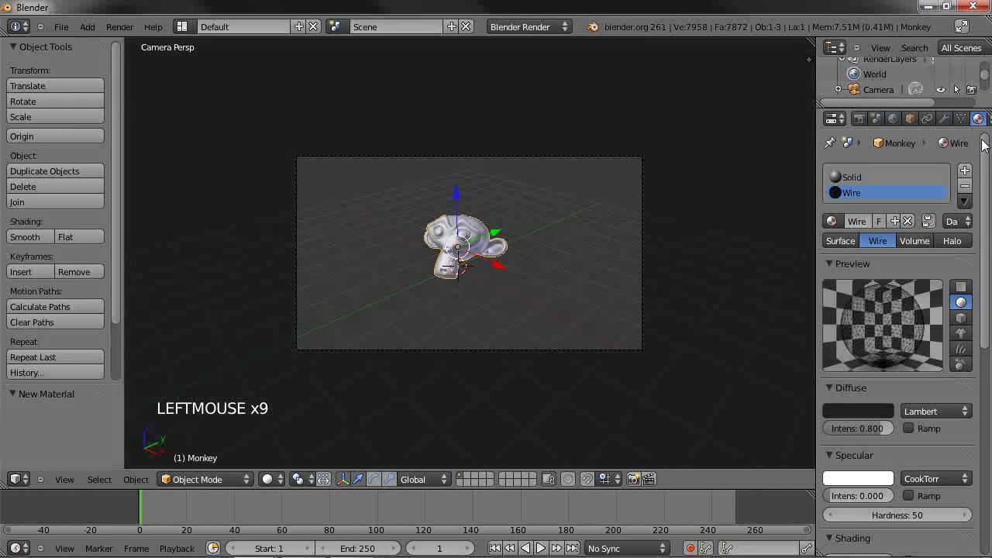
key("F12")
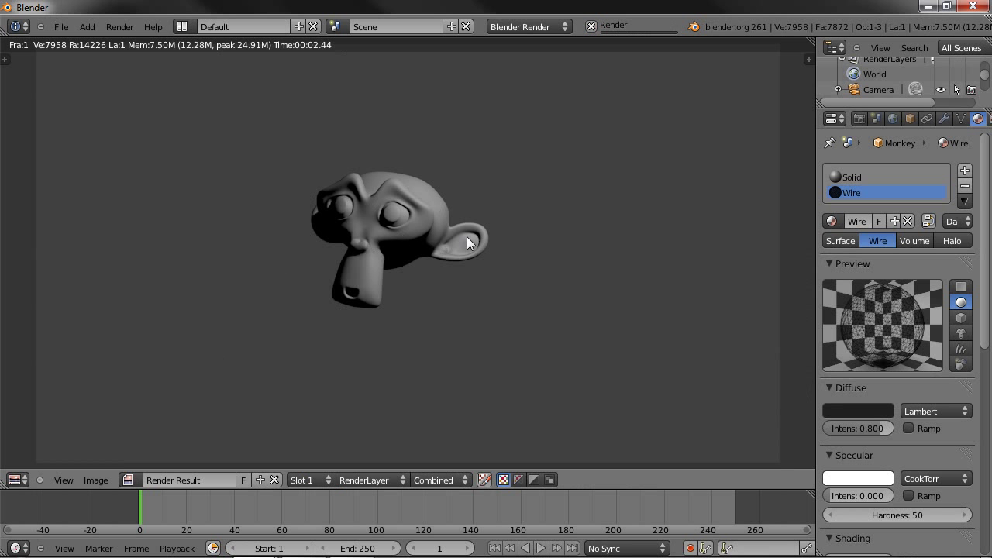
key("Escape")
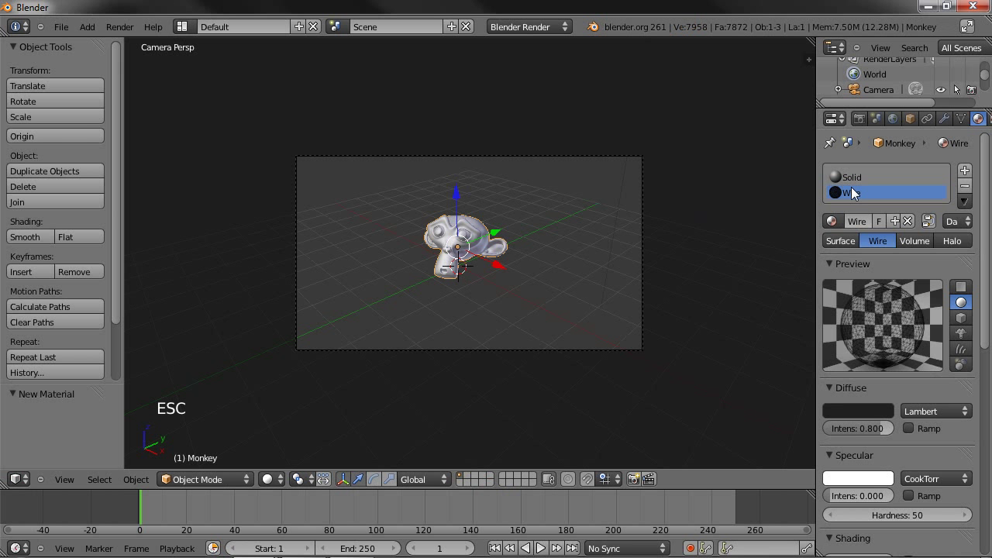
Step: Relink the material slots so Wire is first and Solid second
left_click(855, 177)
left_click(832, 222)
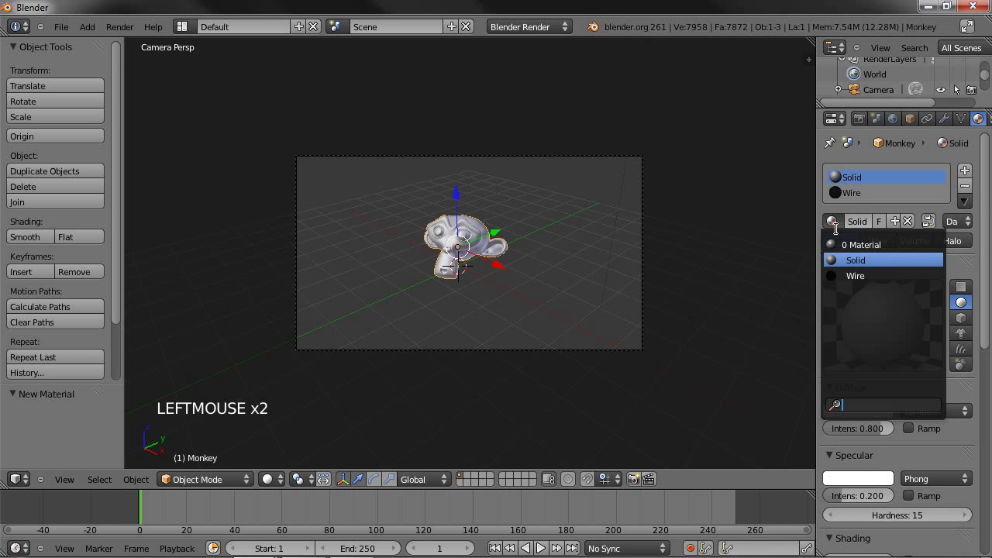
left_click(856, 276)
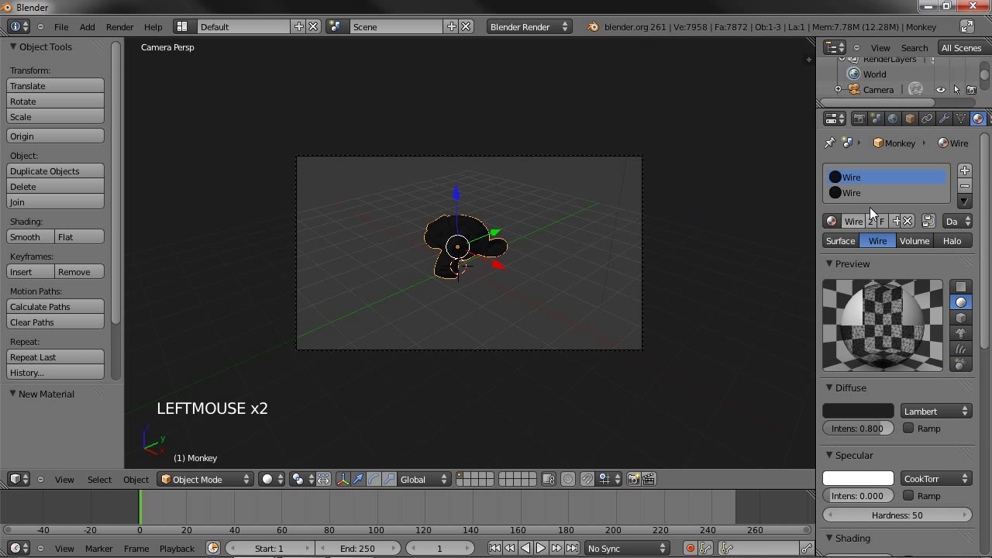
left_click(833, 221)
left_click(871, 261)
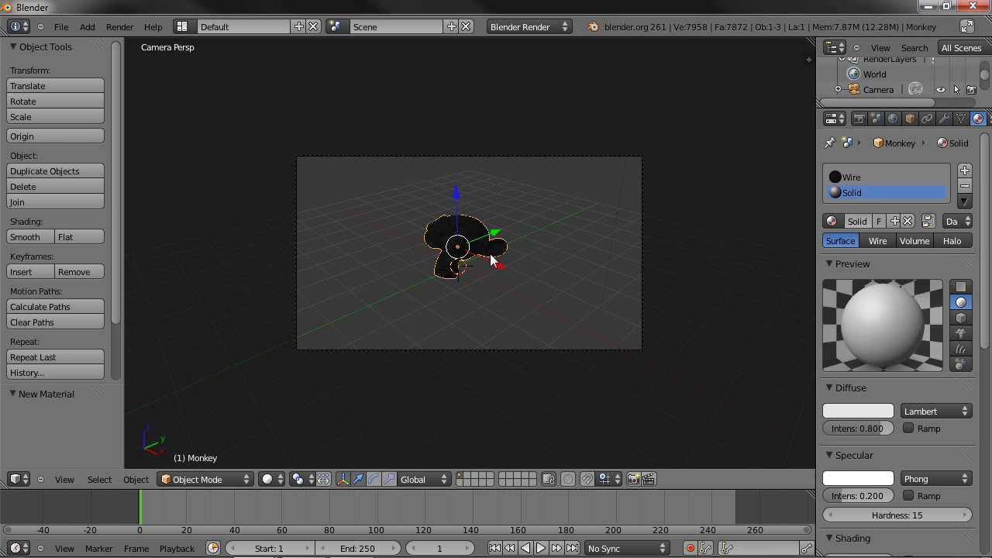
Step: Assign the Solid material to all of the Monkey's faces, then render a test image
key("Tab")
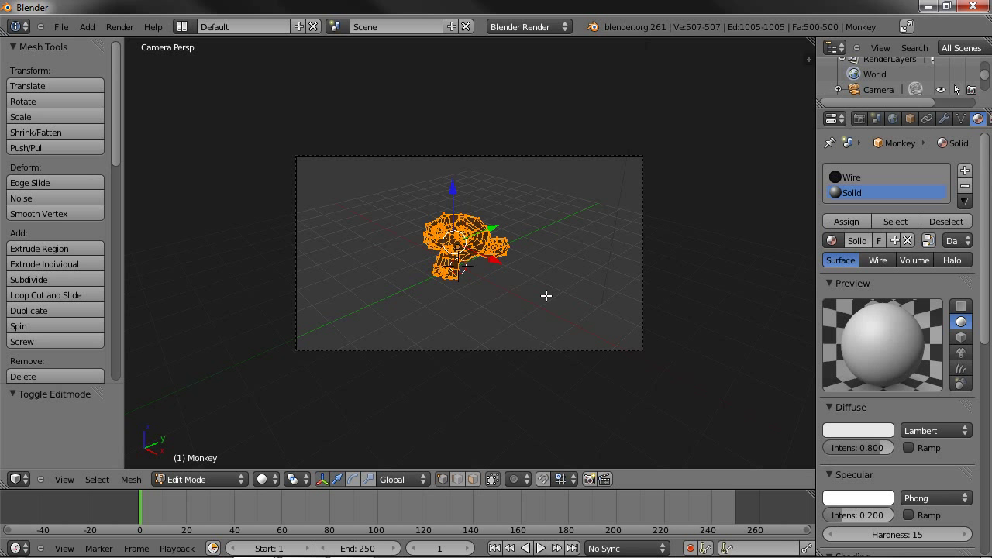
key("a")
key("a")
key("a")
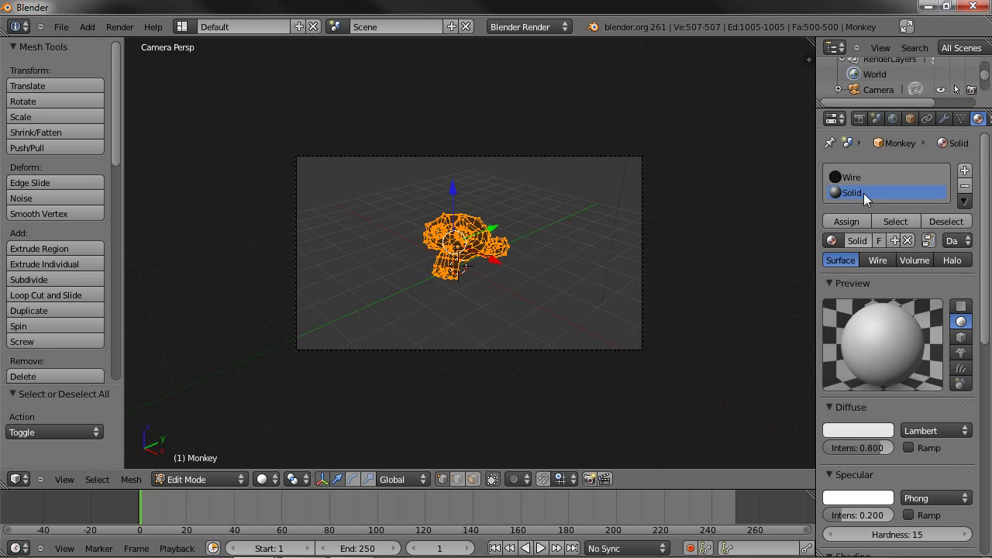
left_click(847, 216)
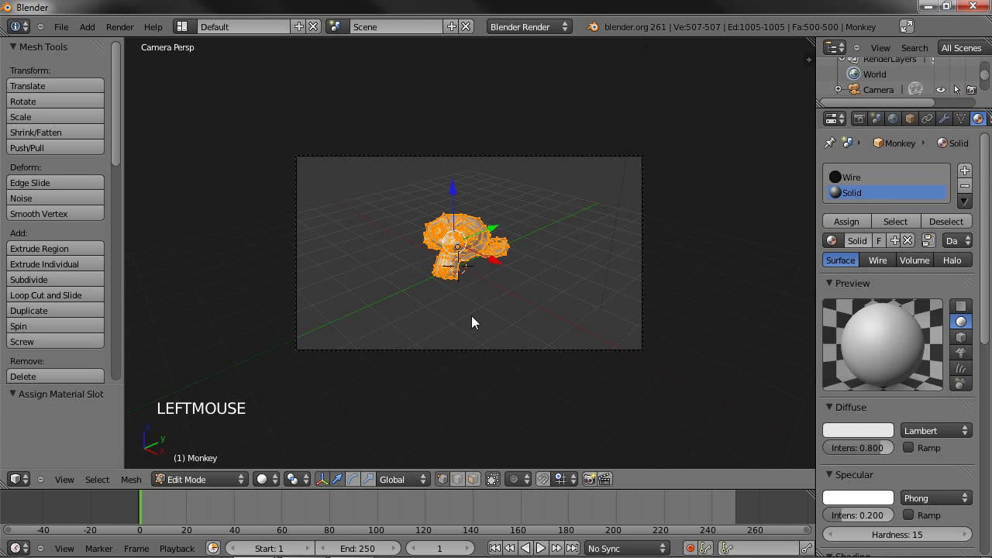
key("Tab")
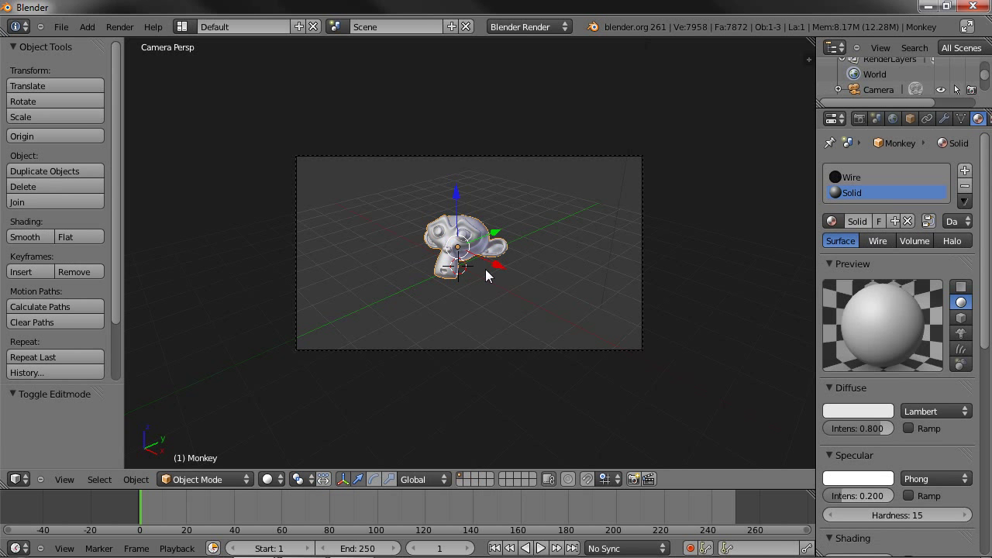
key("F12")
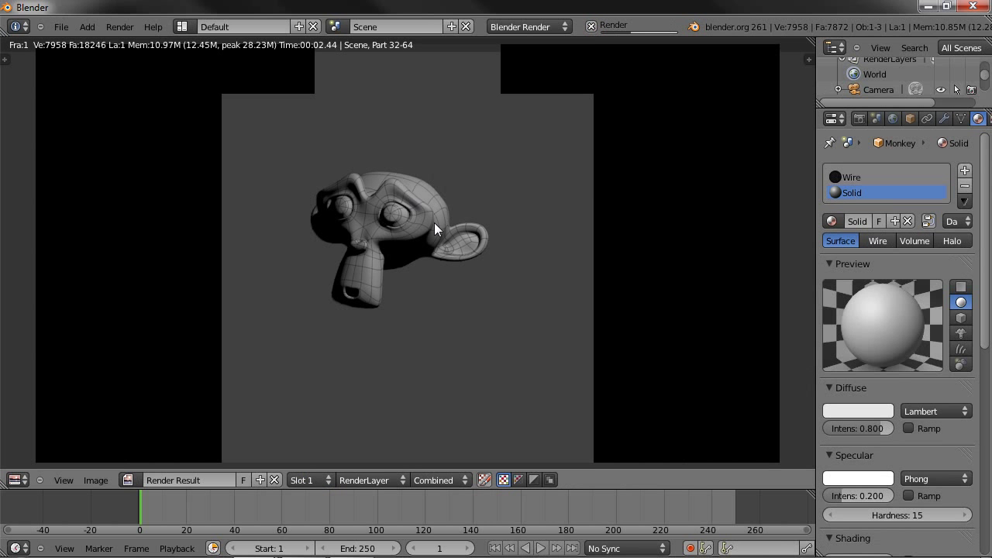
key("Escape")
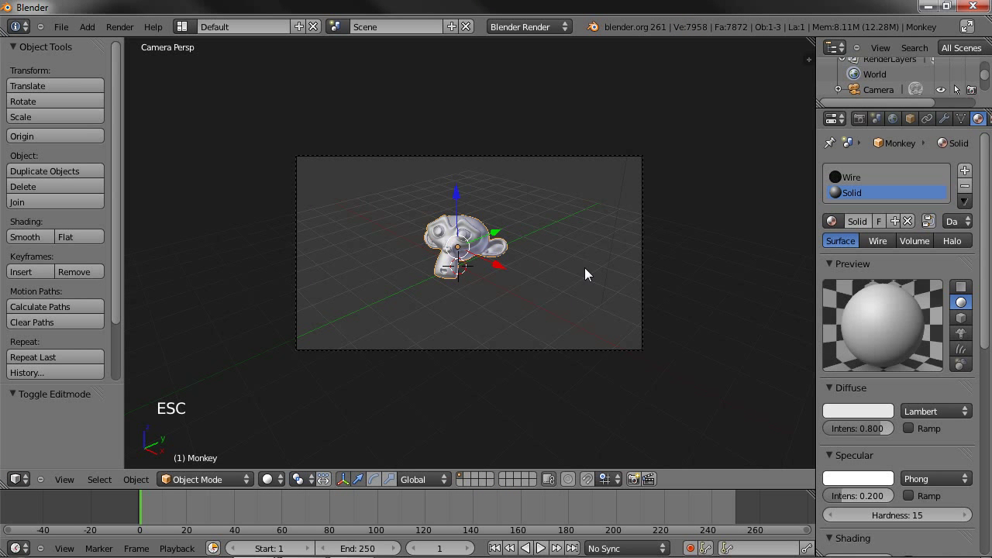
Step: Add a plane under the Monkey and scale it up by 8
key("shift+a")
mouse_move(533, 261)
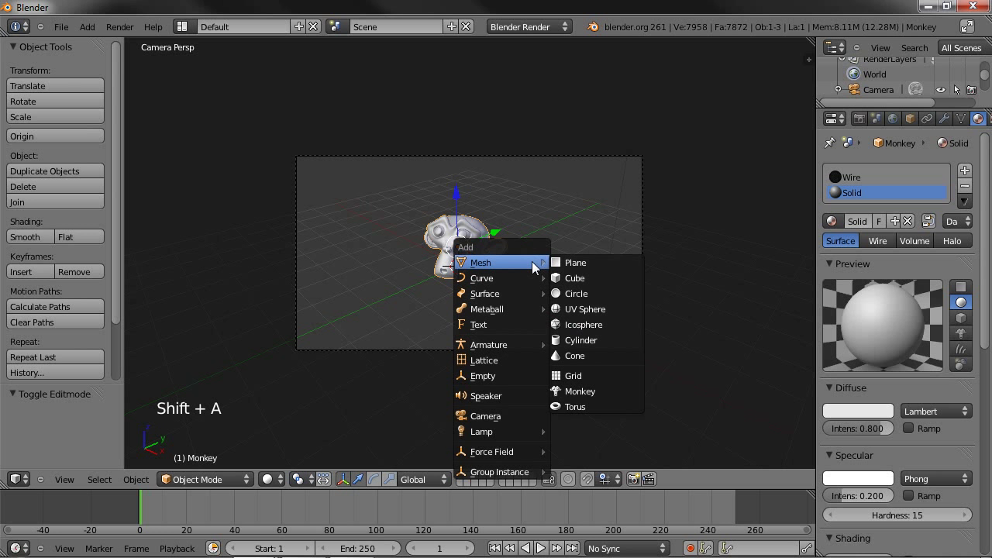
left_click(603, 264)
key("s")
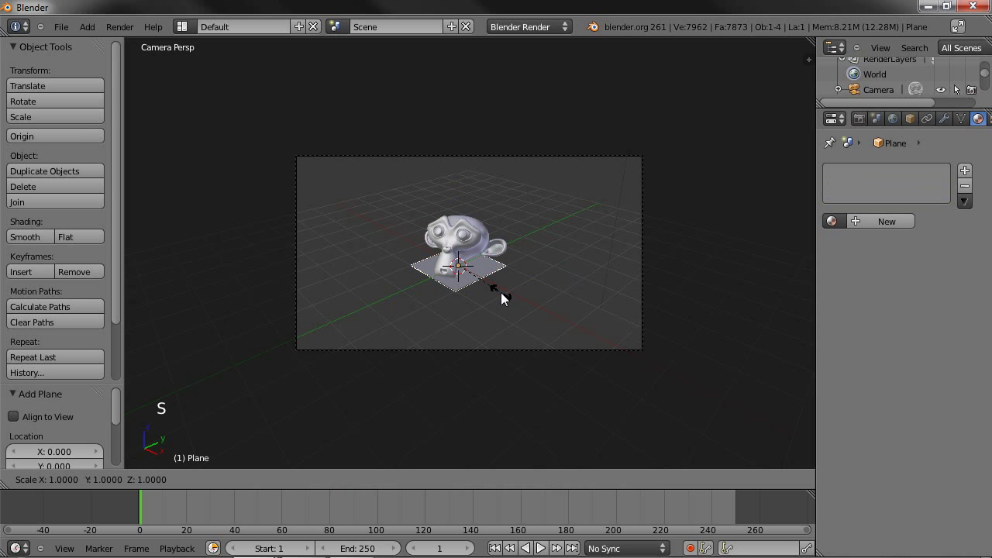
key("8")
key("Return")
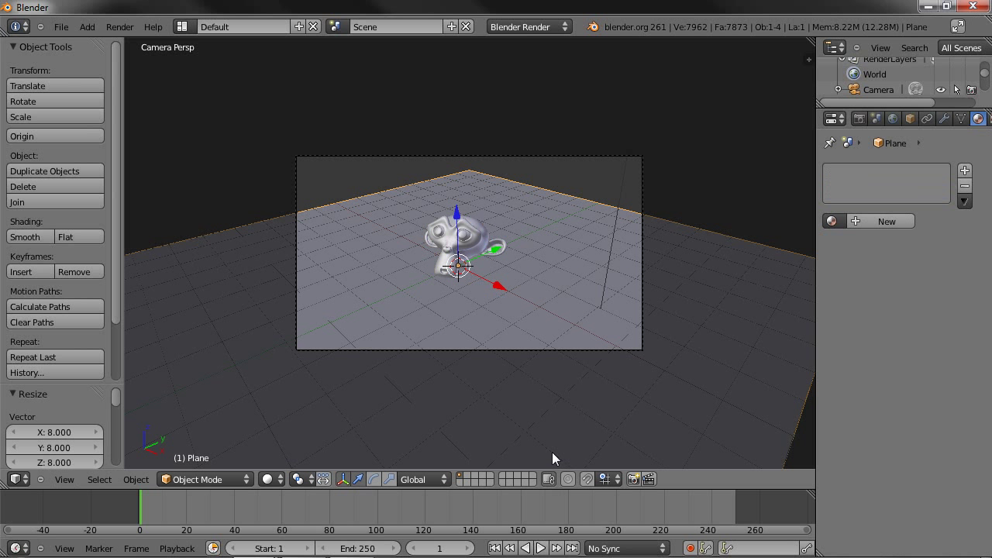
Step: In right view, trial-extrude a corner vertex three times, then undo the extrusions
key("KP_3")
scroll(554, 373, "down", 5)
key("Tab")
middle_click_drag(604, 237, 478, 249, "shift")
key("a")
key("b")
left_click_drag(461, 210, 604, 331)
scroll(604, 331, "down", 2)
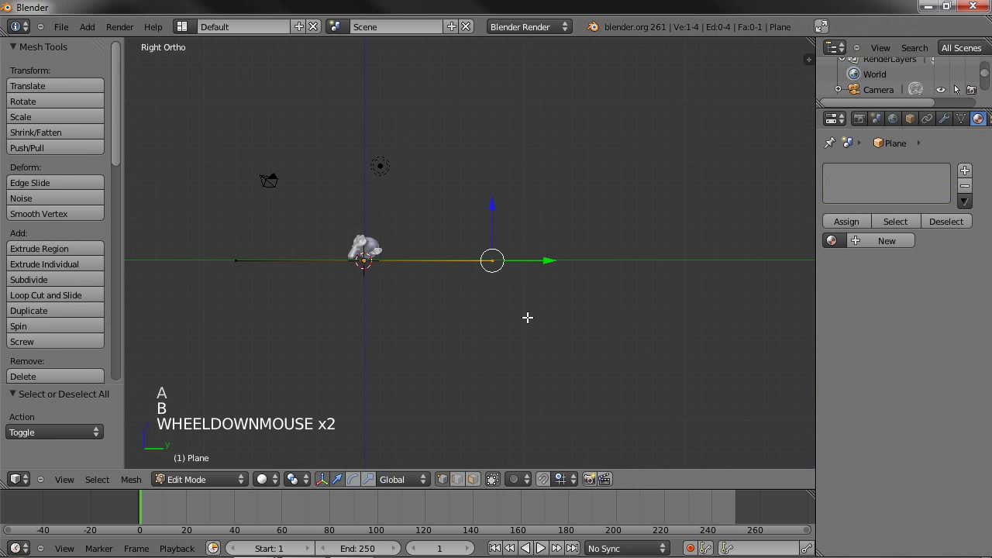
key("e")
left_click(657, 292)
key("e")
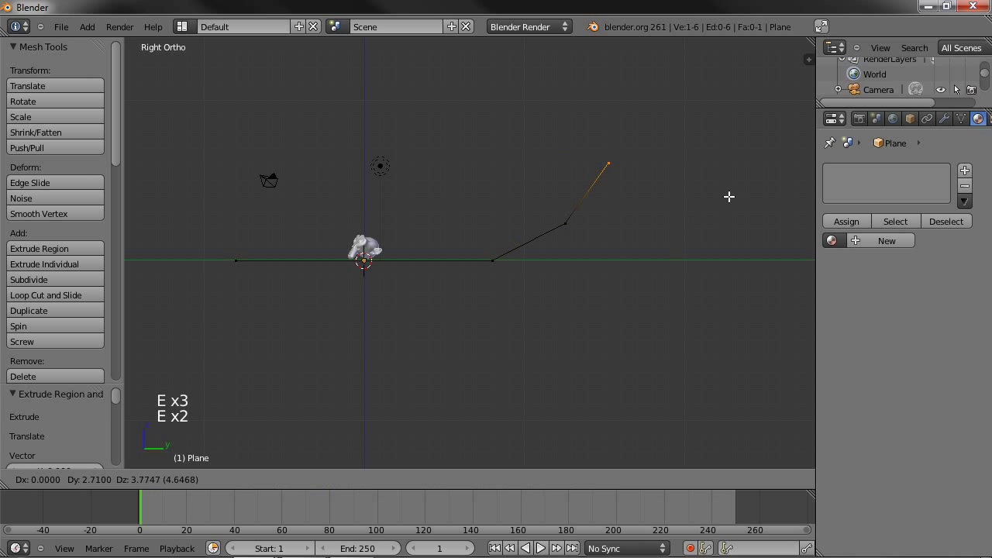
left_click(779, 124)
key("e")
left_click(811, 39)
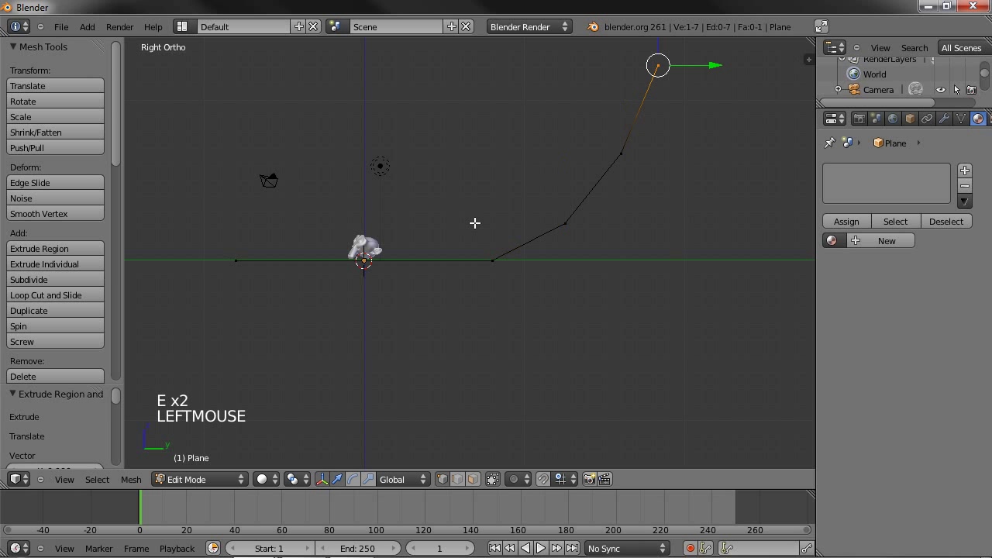
middle_click_drag(476, 222, 303, 264)
key("ctrl+z")
key("ctrl+z")
key("ctrl+z")
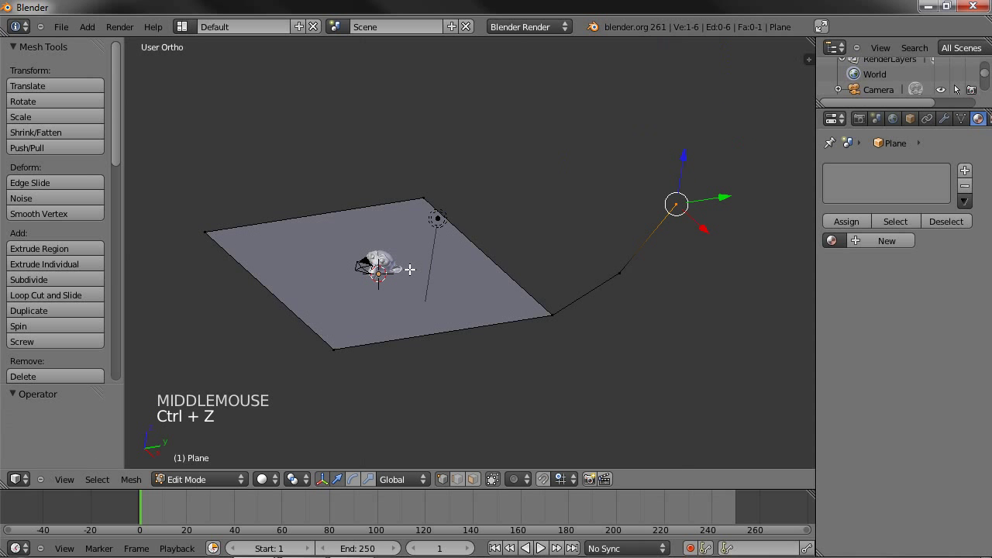
Step: Select both back vertices and extrude the back edge upward twice into a backdrop wall
right_click(445, 189, "shift")
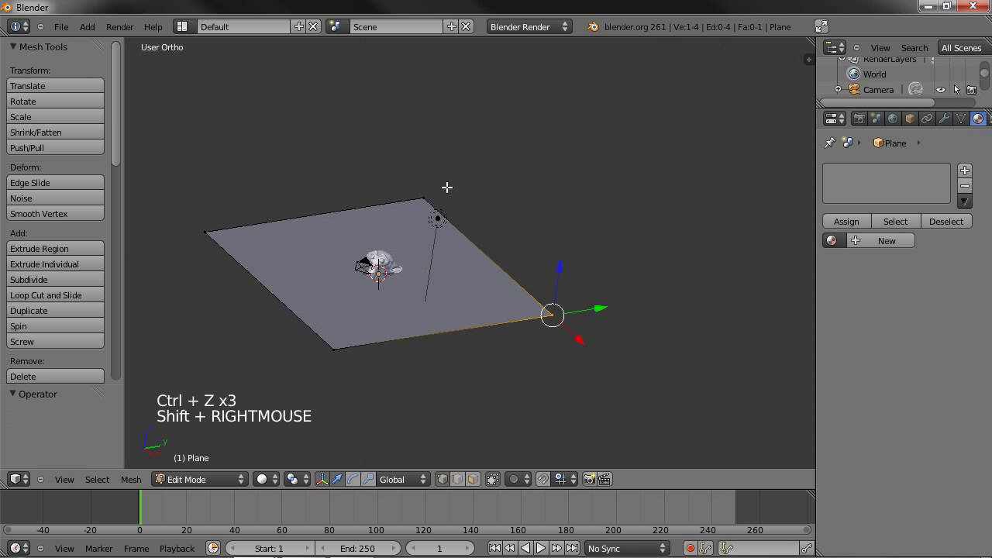
right_click(454, 197, "shift")
key("KP_3")
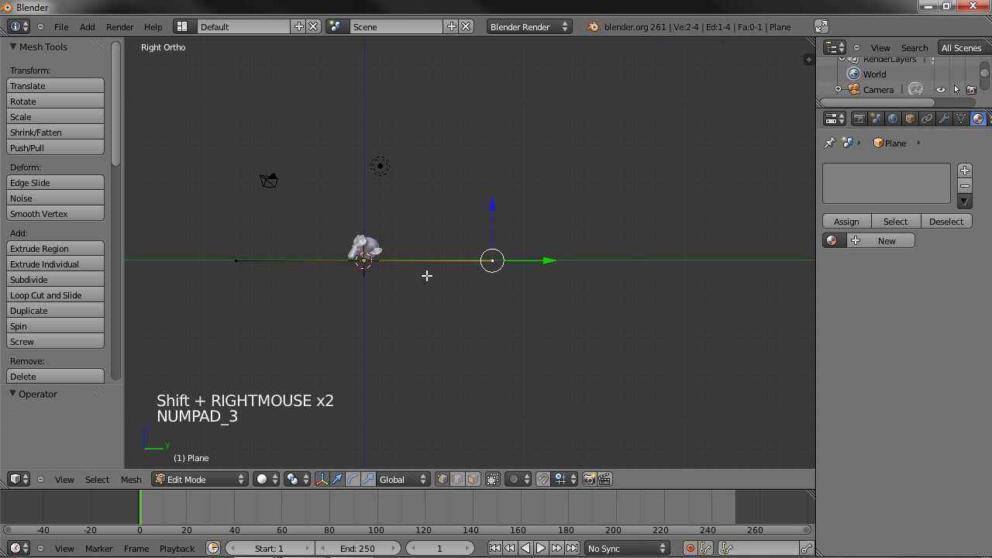
key("e")
left_click(577, 221)
key("e")
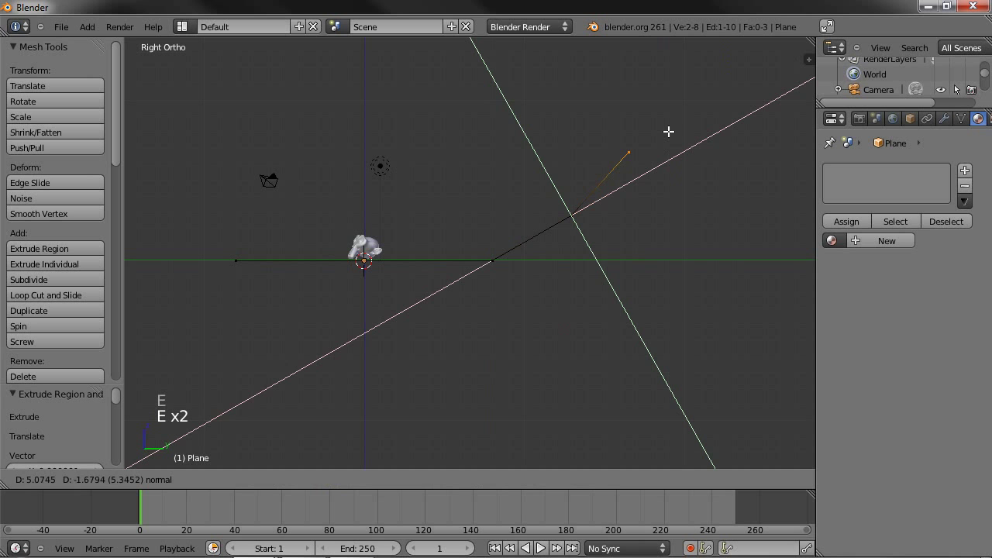
left_click(758, 405)
middle_click_drag(582, 401, 487, 383)
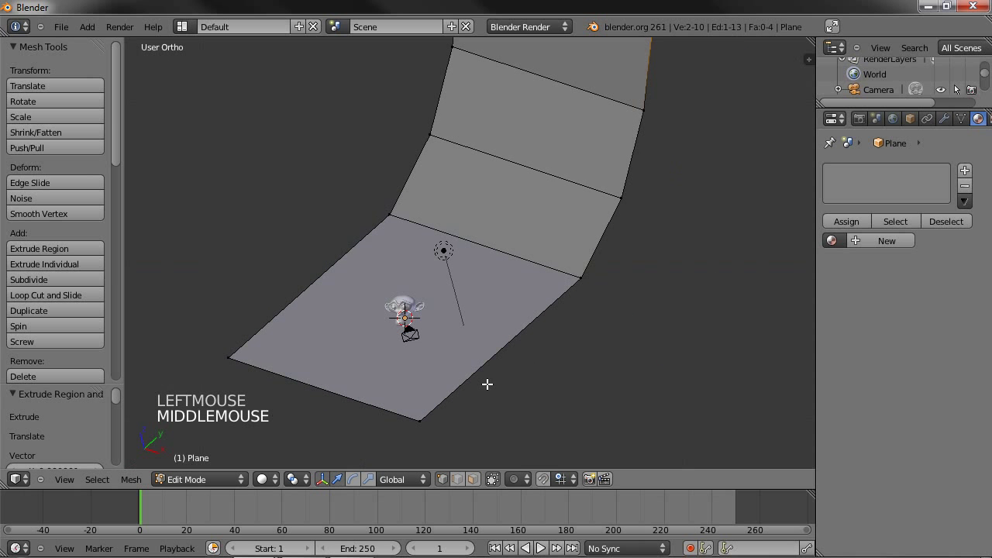
Step: Add three loop cuts near the backdrop's border, side edge and across the floor
key("ctrl+r")
left_click(473, 257)
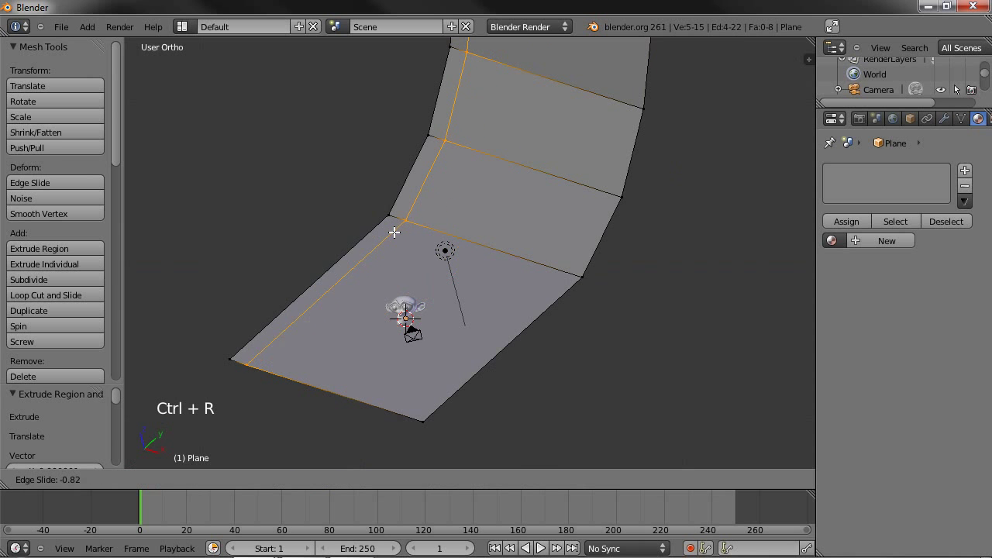
left_click(392, 230)
key("ctrl+r")
left_click(445, 224)
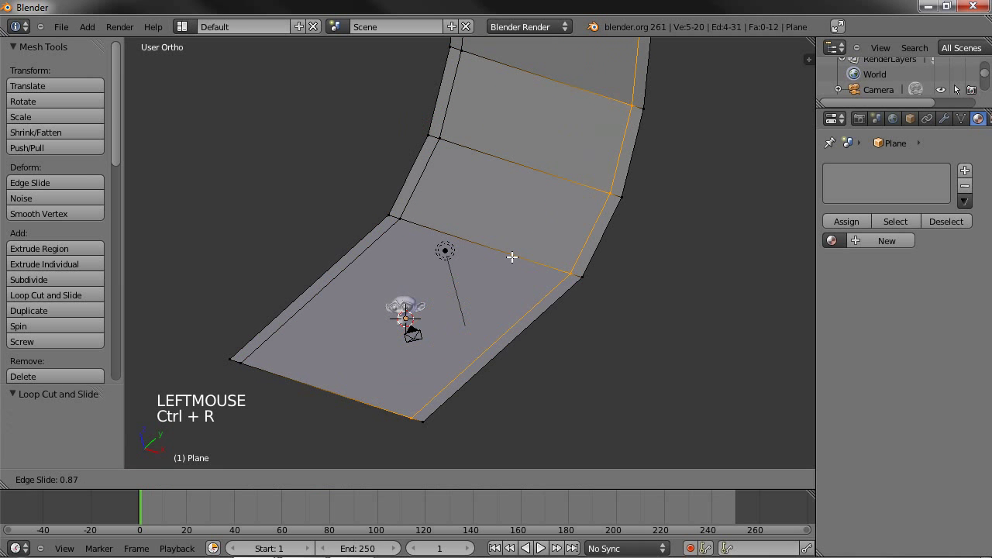
left_click(512, 257)
key("ctrl+r")
left_click(514, 295)
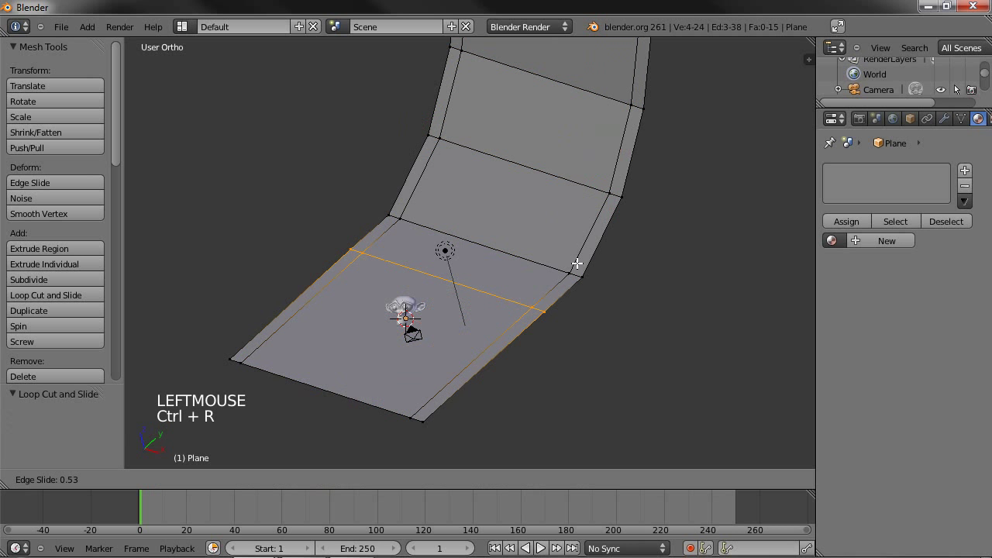
left_click(593, 248)
Step: Add a Subdivision Surface modifier at View 2 with Optimal Display and smooth-shade the backdrop
left_click(945, 118)
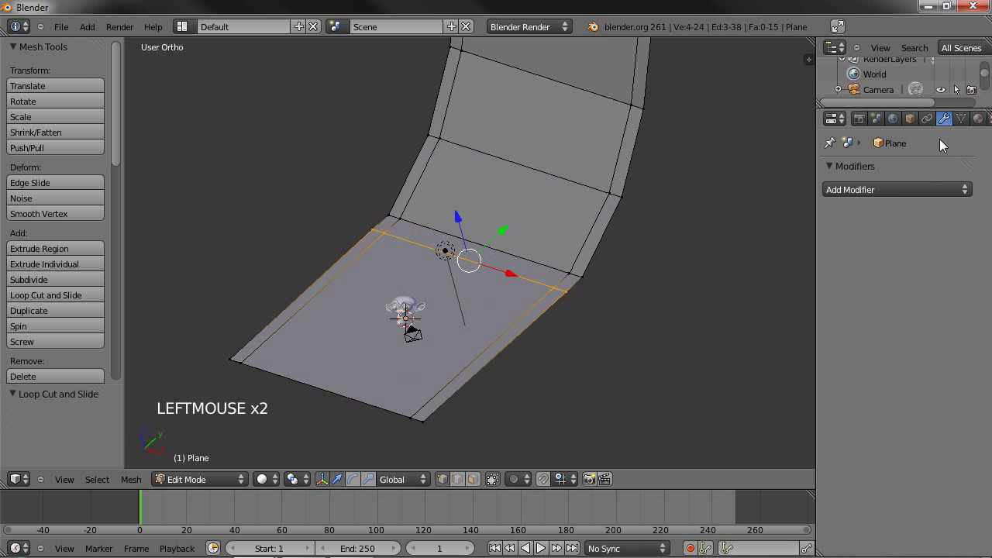
left_click(861, 190)
left_click(674, 405)
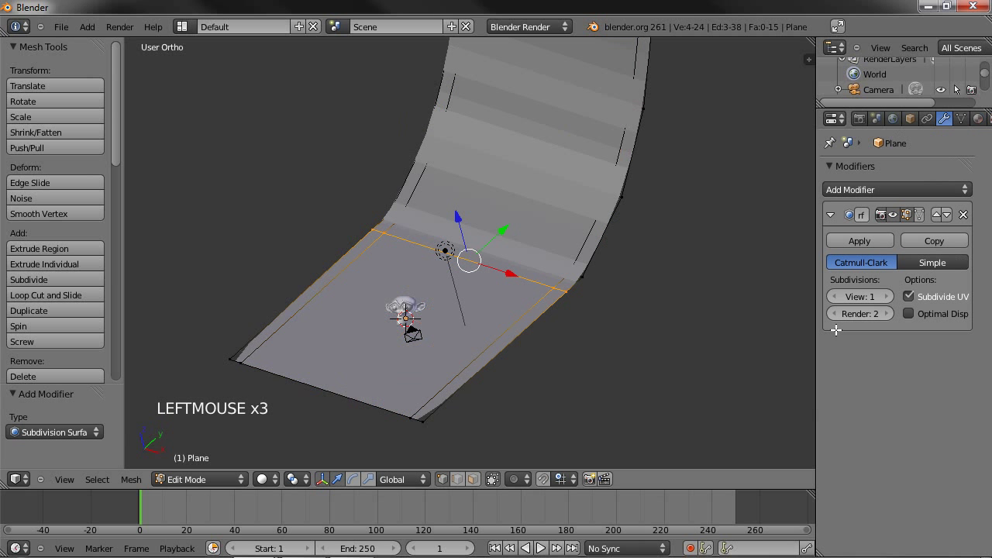
left_click(889, 296)
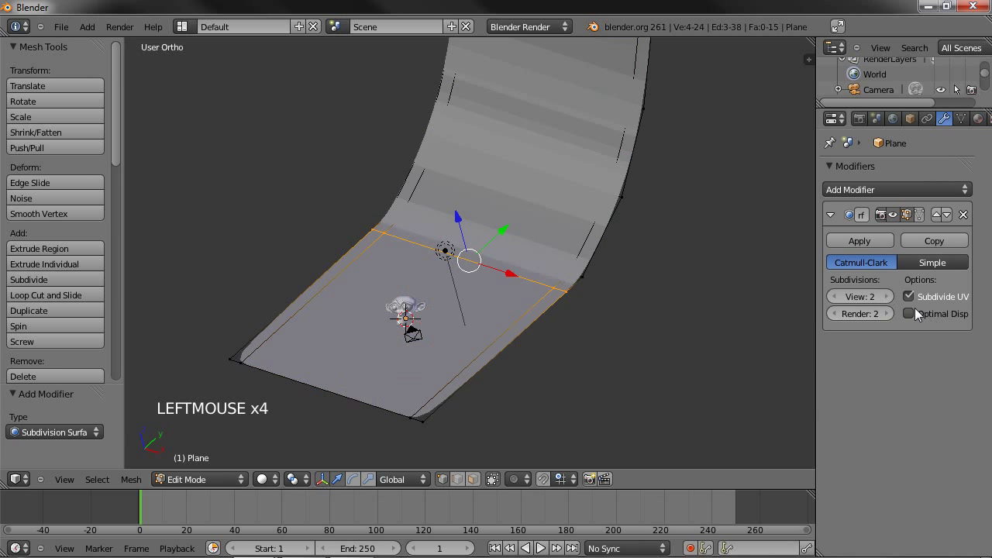
left_click(908, 313)
key("Tab")
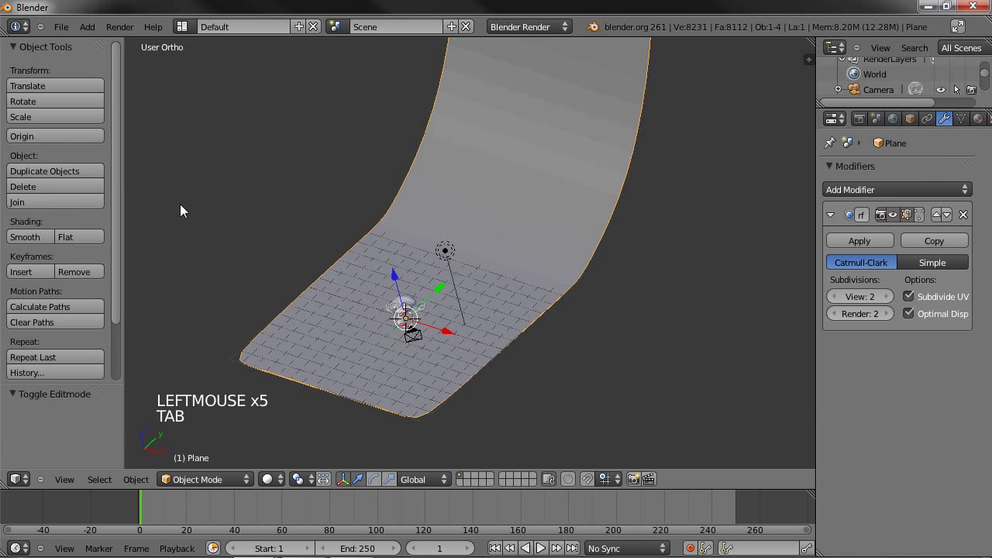
left_click(47, 239)
middle_click_drag(411, 242, 498, 321)
key("Tab")
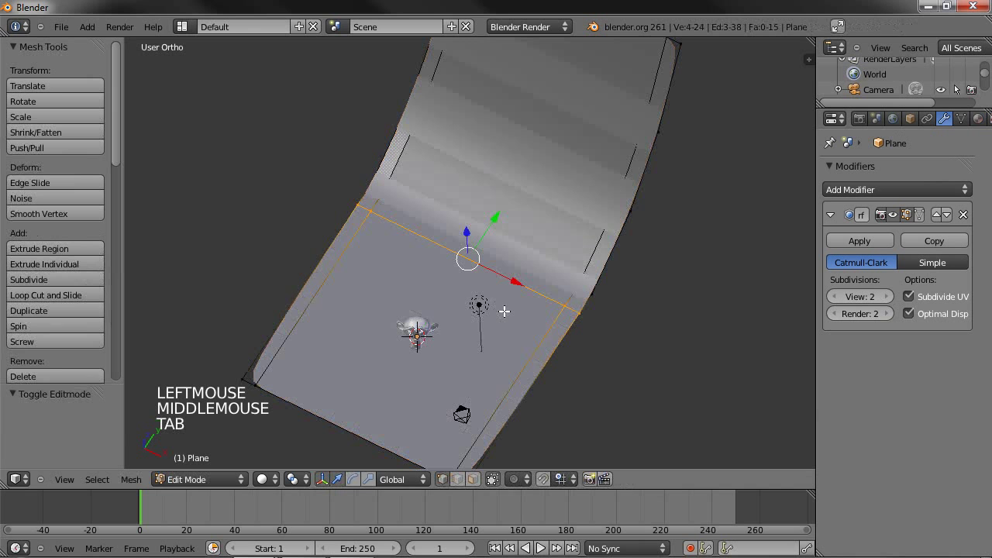
Step: Scale the whole backdrop about 1.9 times and rotate it roughly 52° around Z
key("a")
key("a")
key("a")
key("s")
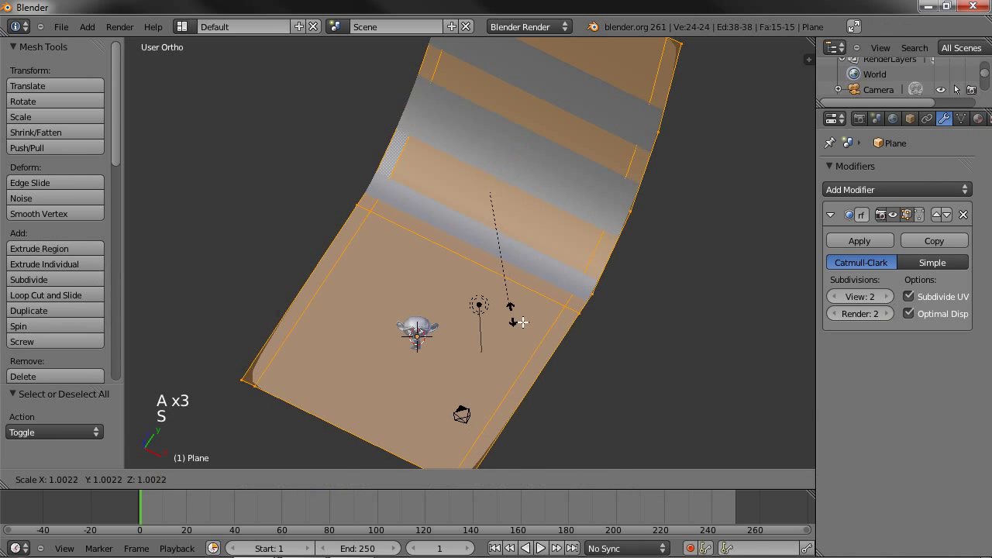
left_click(628, 359)
key("KP_0")
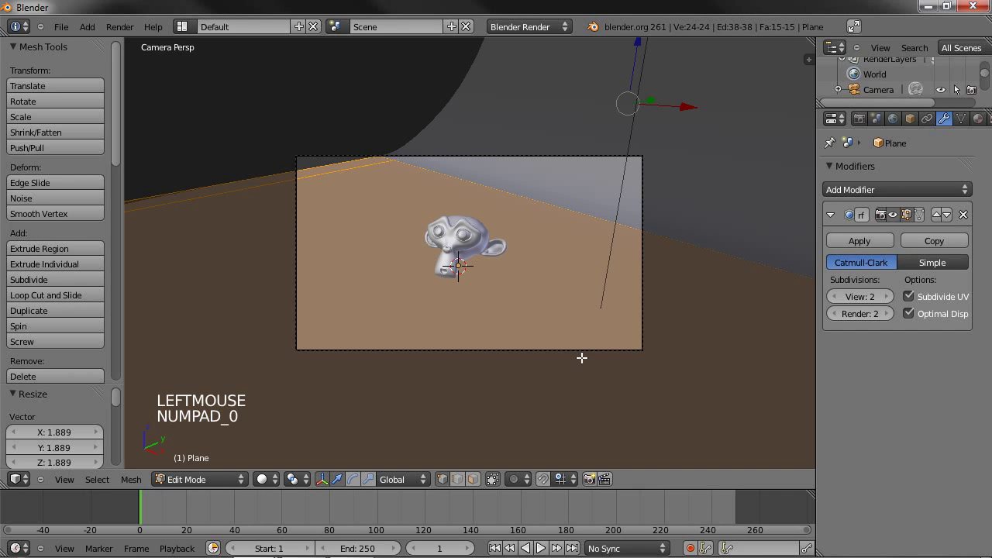
key("Tab")
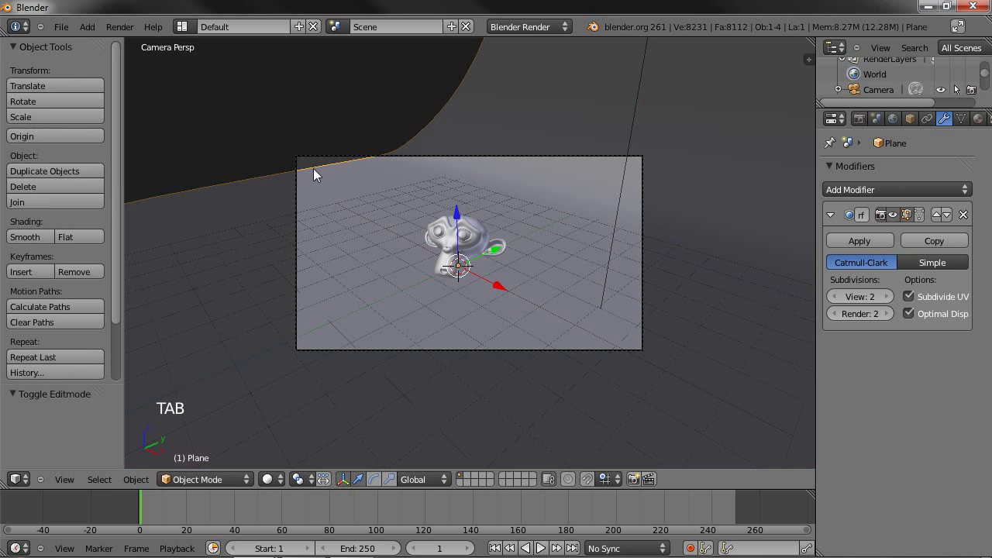
key("r")
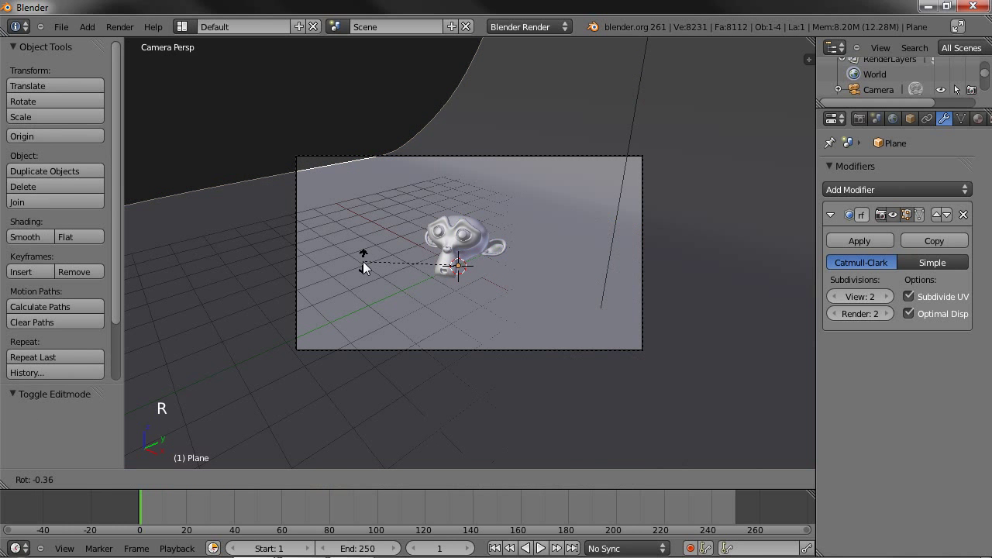
key("z")
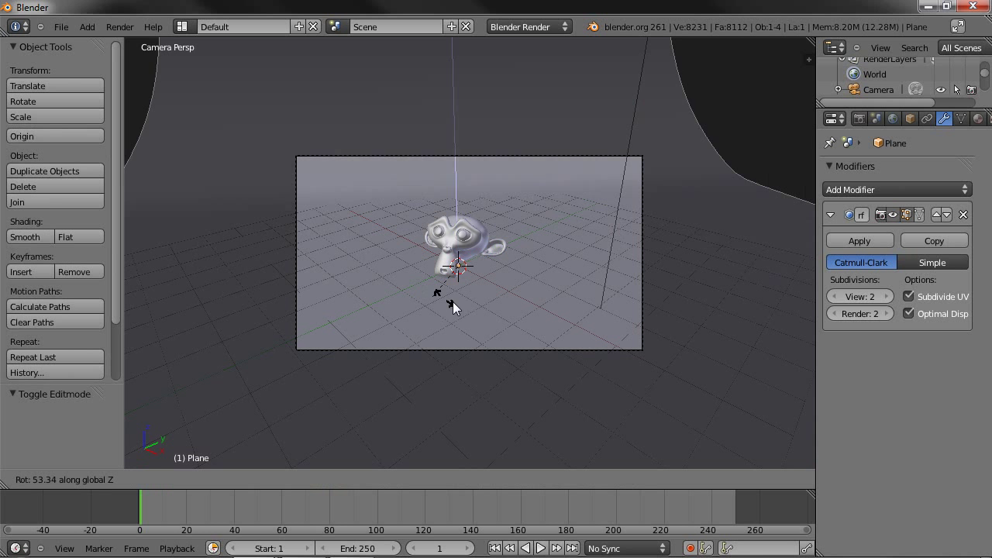
left_click(419, 311)
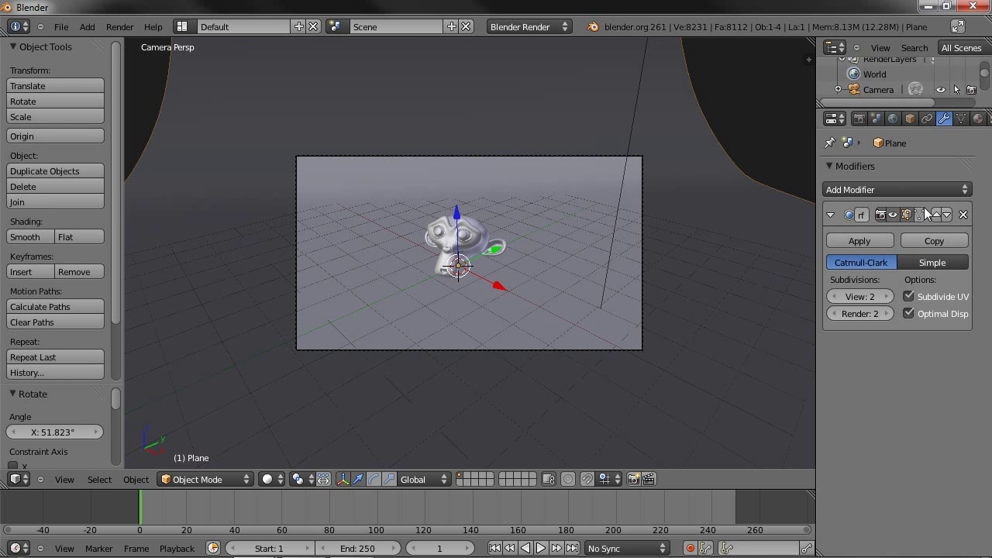
Step: Assign the existing Solid material to the backdrop plane
left_click(977, 118)
left_click(833, 220)
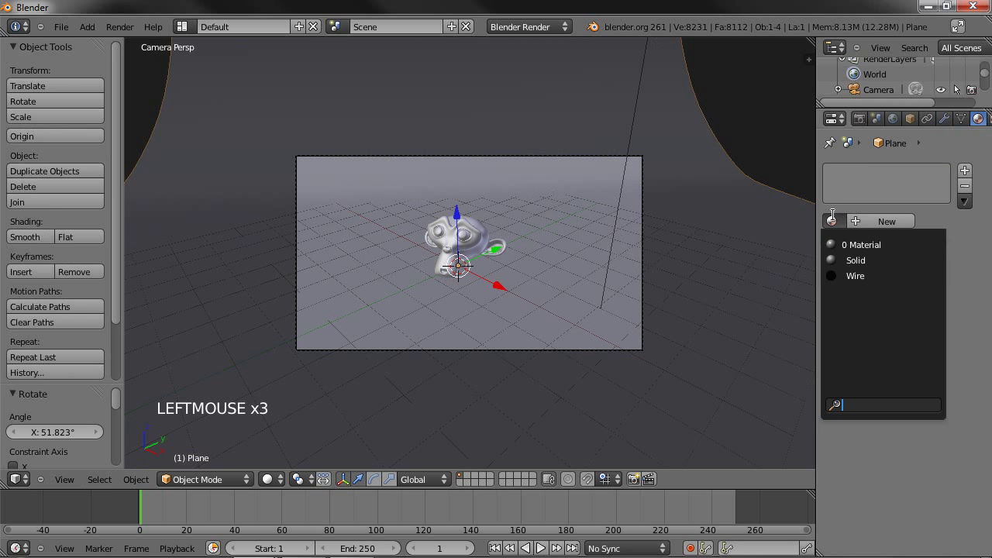
left_click(856, 259)
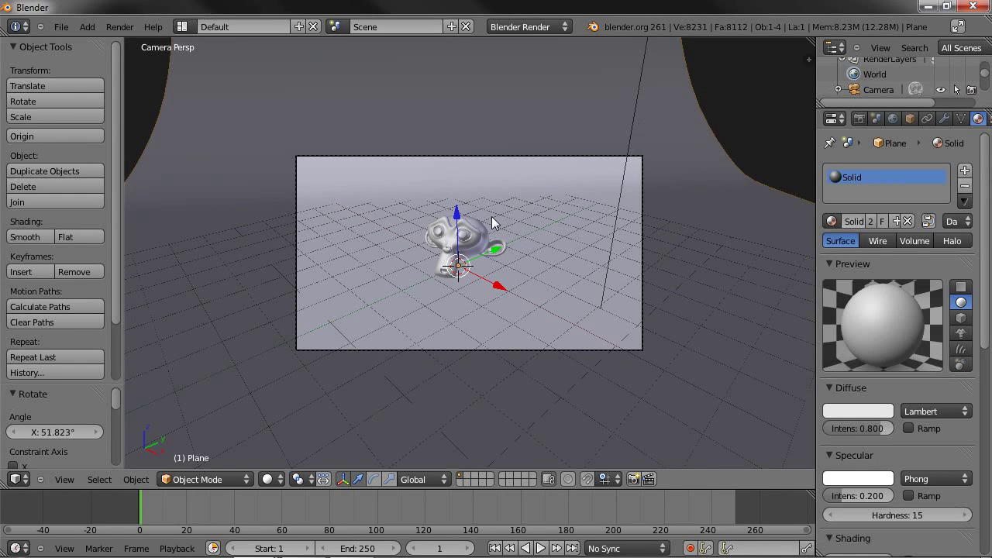
middle_click_drag(493, 224, 482, 249)
Step: Select the lamp and change its type from point to Area
key("KP_5")
middle_click_drag(628, 270, 609, 227, "shift")
right_click(747, 214)
scroll(651, 275, "down", 2)
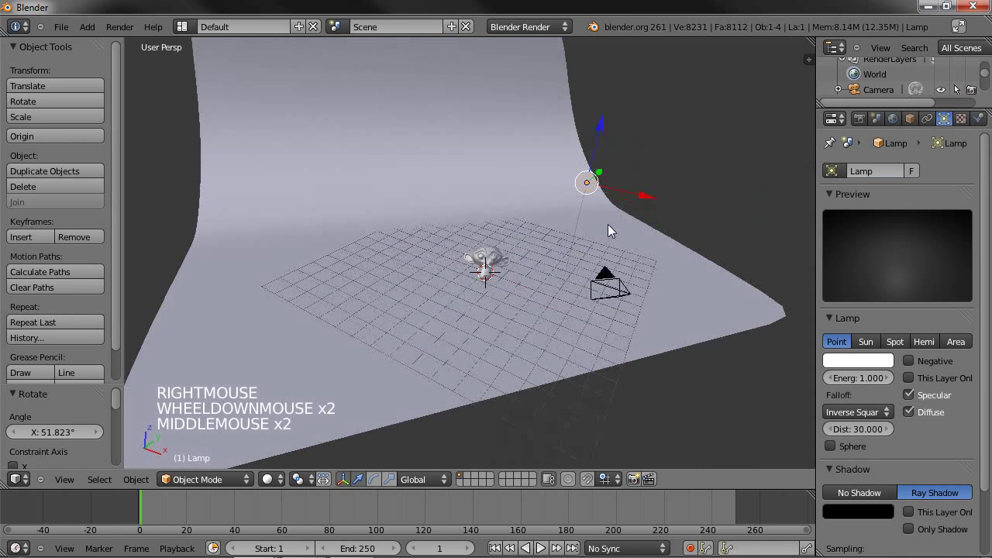
left_click(862, 378)
left_click(961, 355)
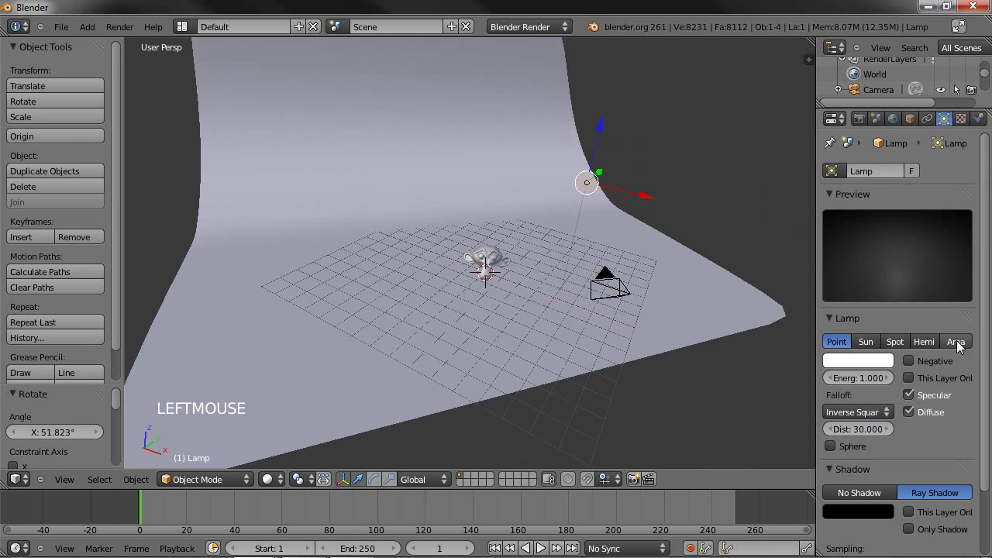
left_click(952, 345)
Step: Give the area lamp an energy of 0.5 and a distance of 5
left_click(863, 378)
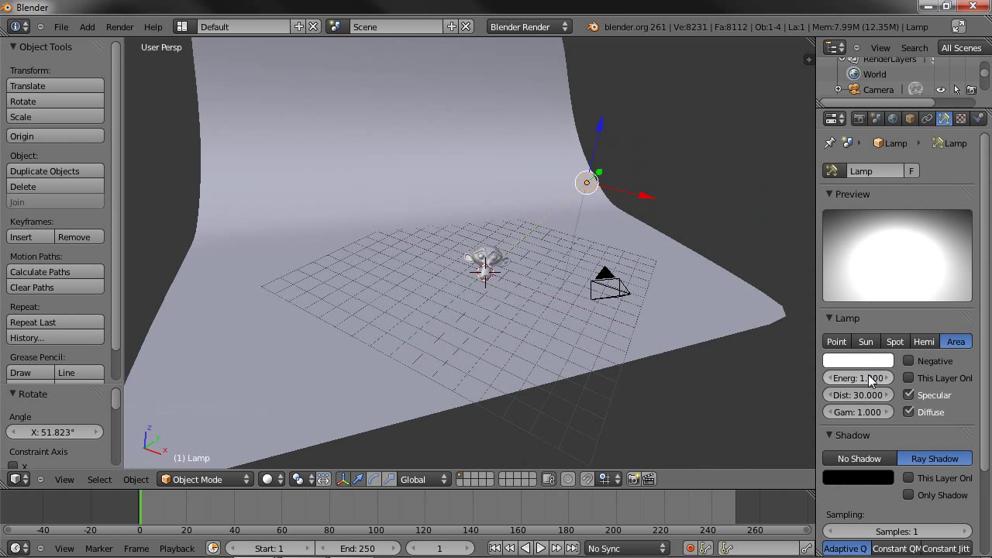
type("0.5")
key("Return")
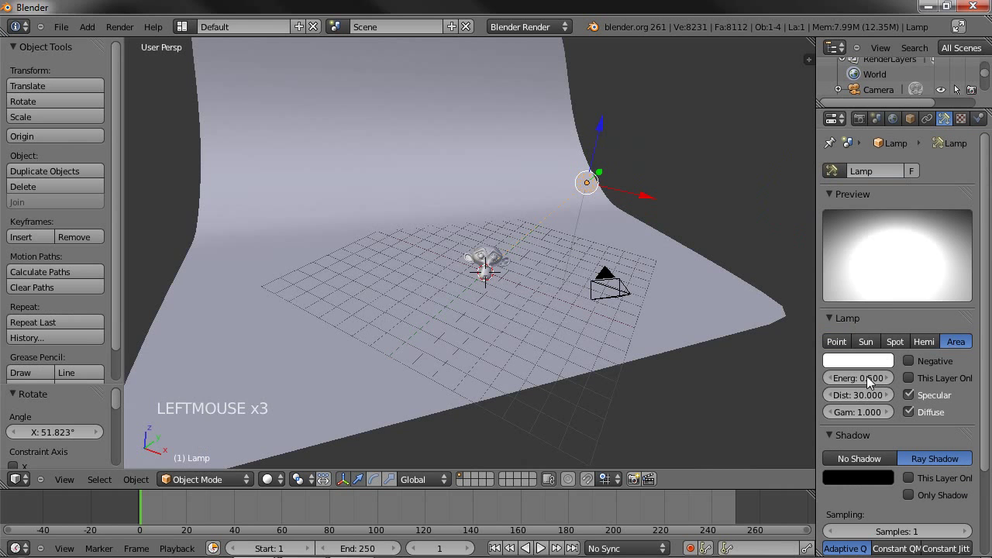
left_click(853, 396)
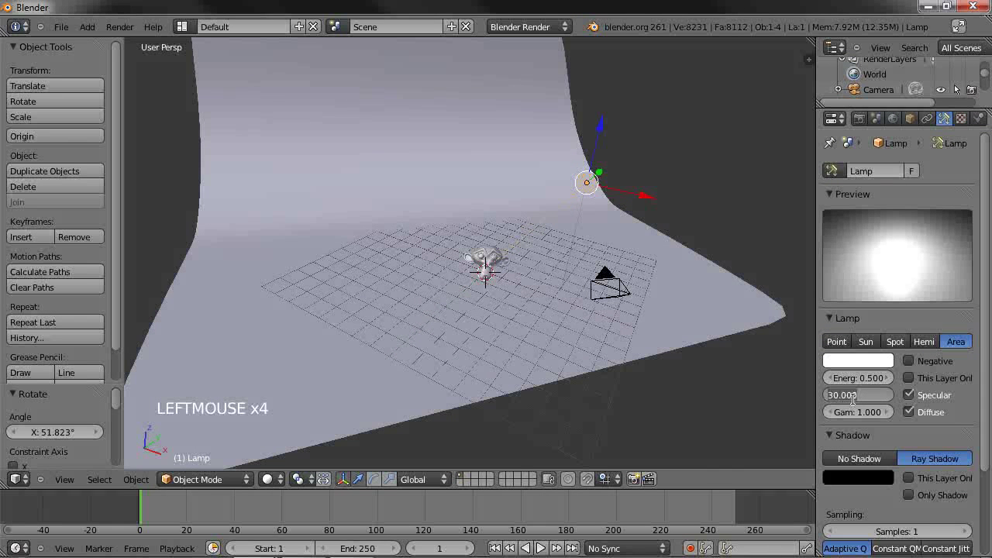
type("5")
key("Return")
scroll(886, 414, "down", 2)
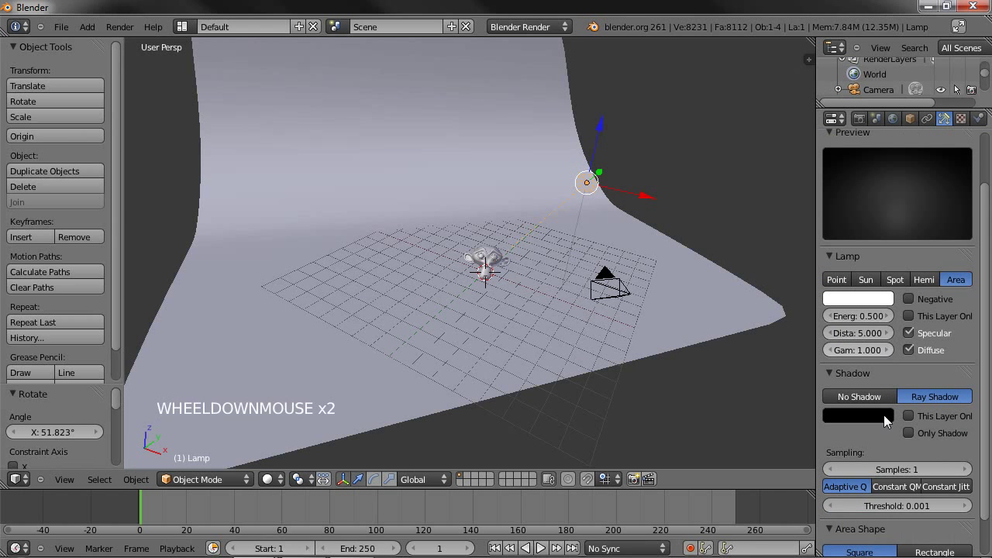
Step: In top view, duplicate the lamp below Suzanne, aim it at her, and set 2 shadow samples
key("KP_7")
key("KP_5")
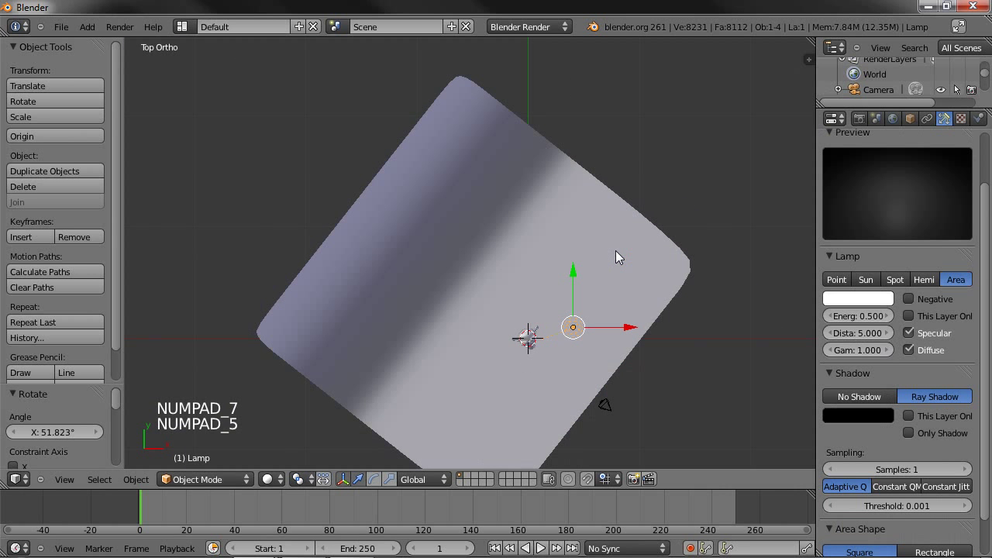
middle_click_drag(581, 297, 423, 201, "shift")
key("z")
scroll(488, 259, "up", 4)
key("shift+d")
key("shift+d")
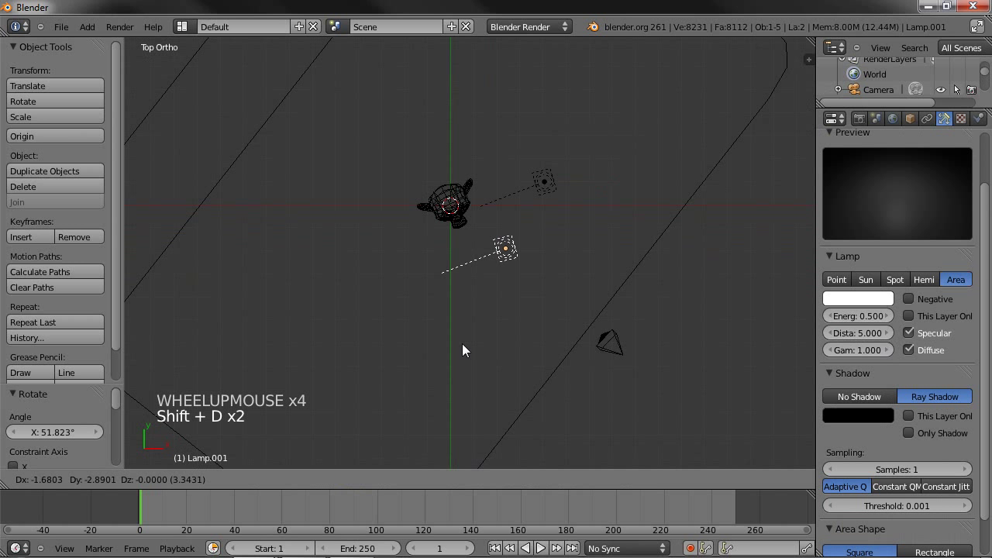
left_click(430, 354)
key("r")
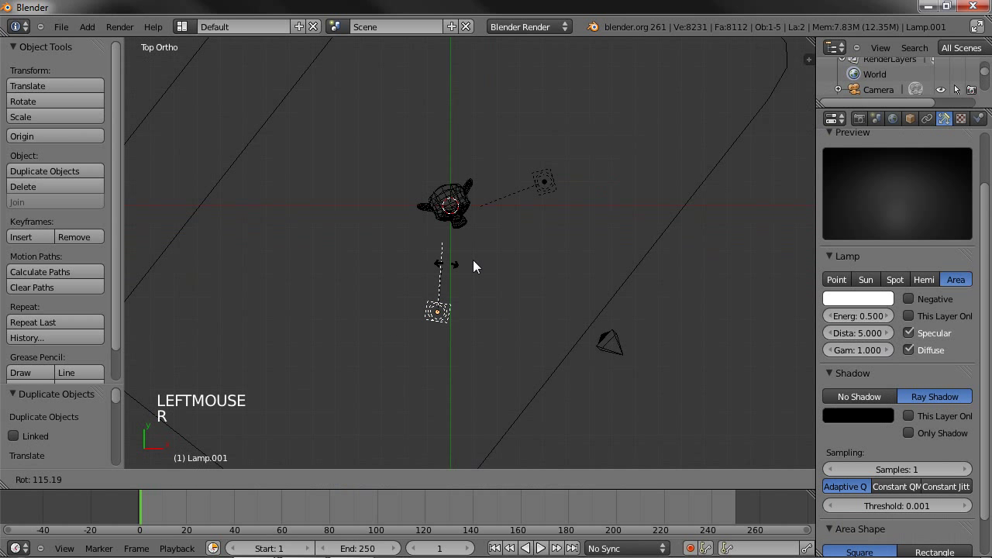
left_click(447, 241)
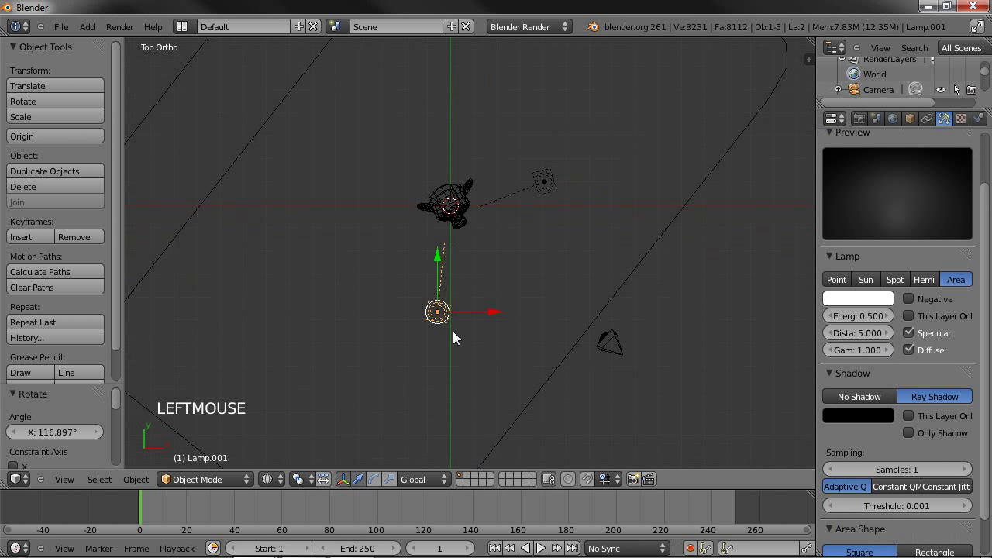
left_click(963, 470)
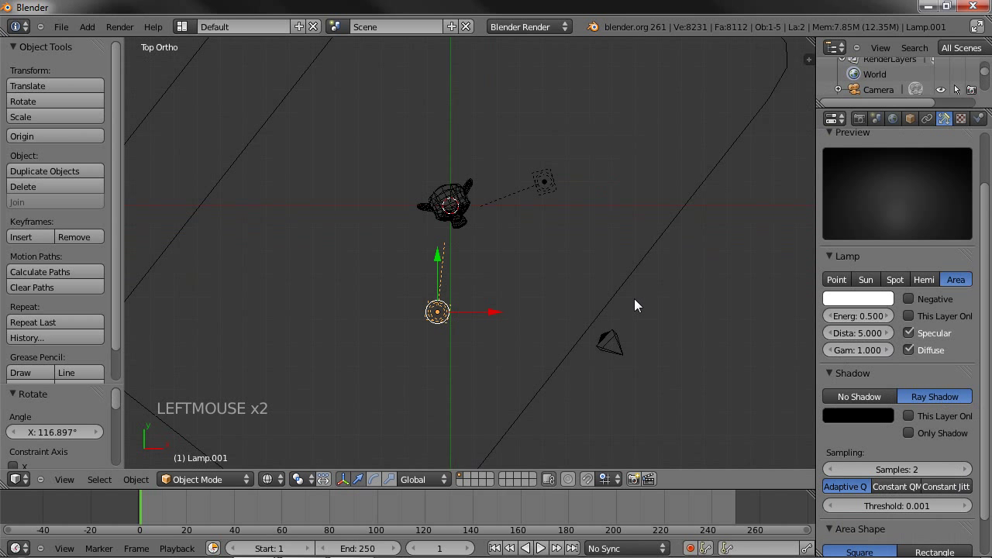
Step: In front view, move the original lamp lower right, aim it at Suzanne, and disable its shadows
key("KP_1")
middle_click_drag(642, 284, 486, 204, "shift")
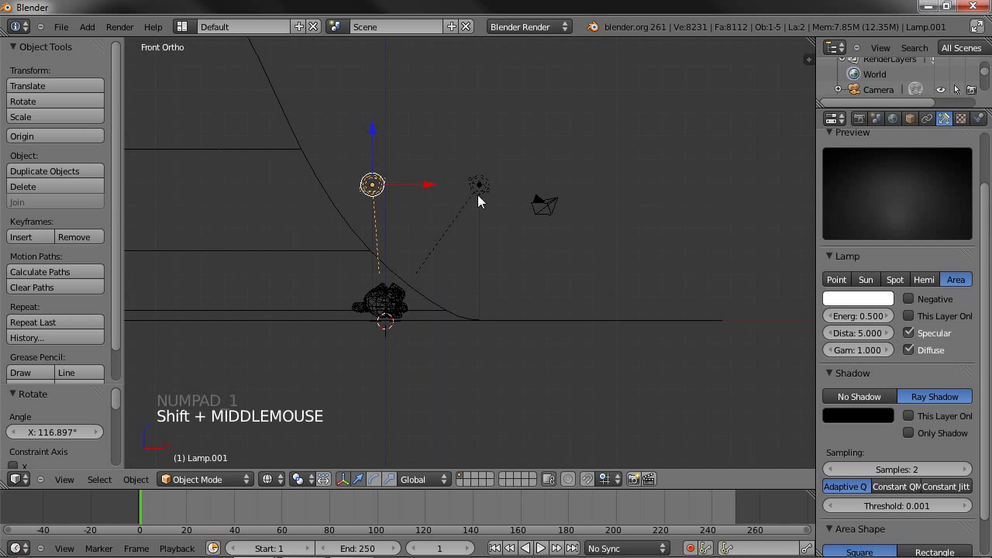
right_click(479, 194)
key("g")
key("g")
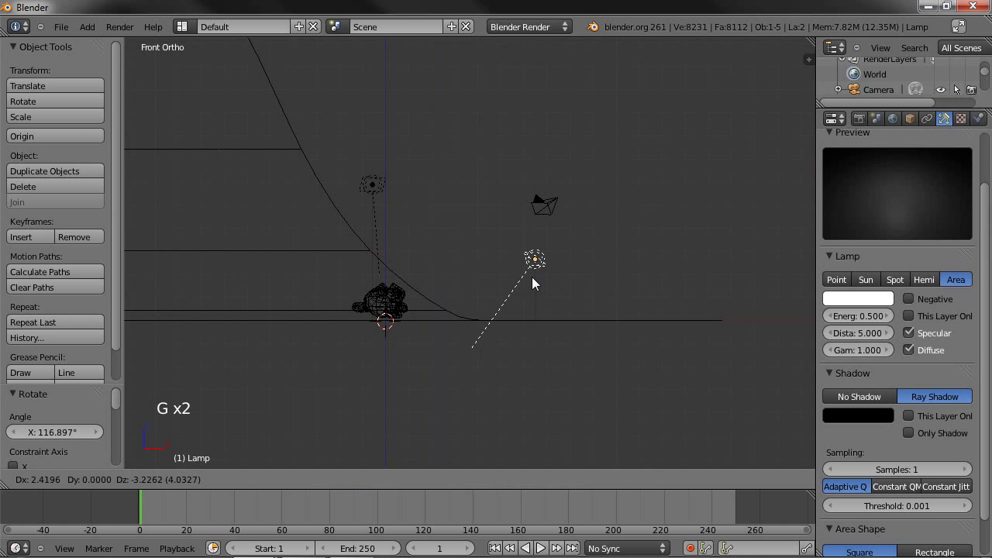
left_click(529, 278)
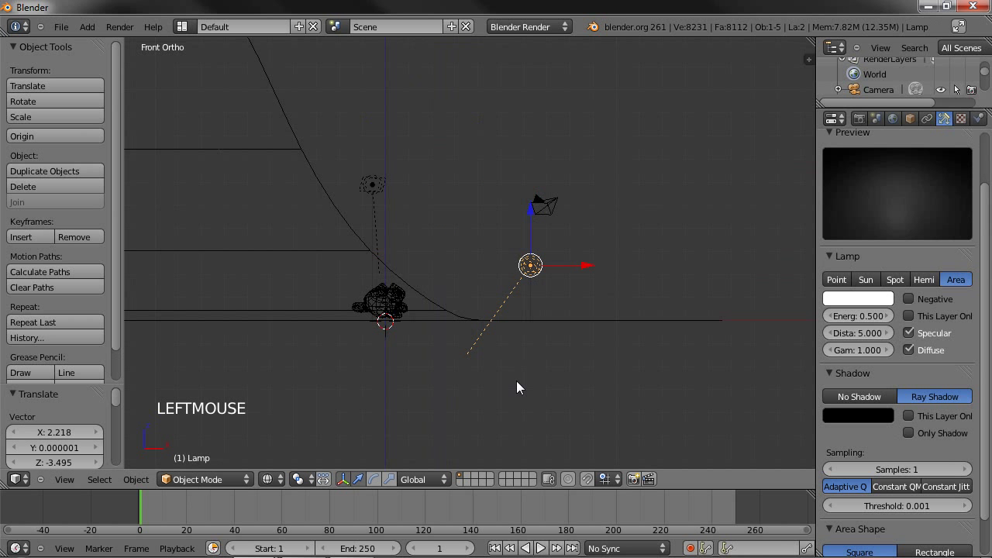
key("r")
left_click(443, 350)
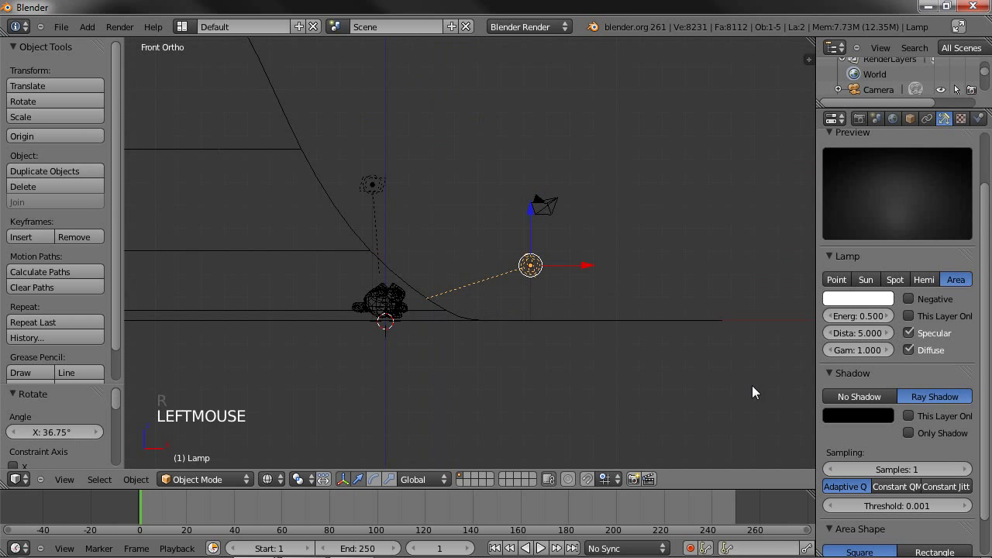
left_click(859, 394)
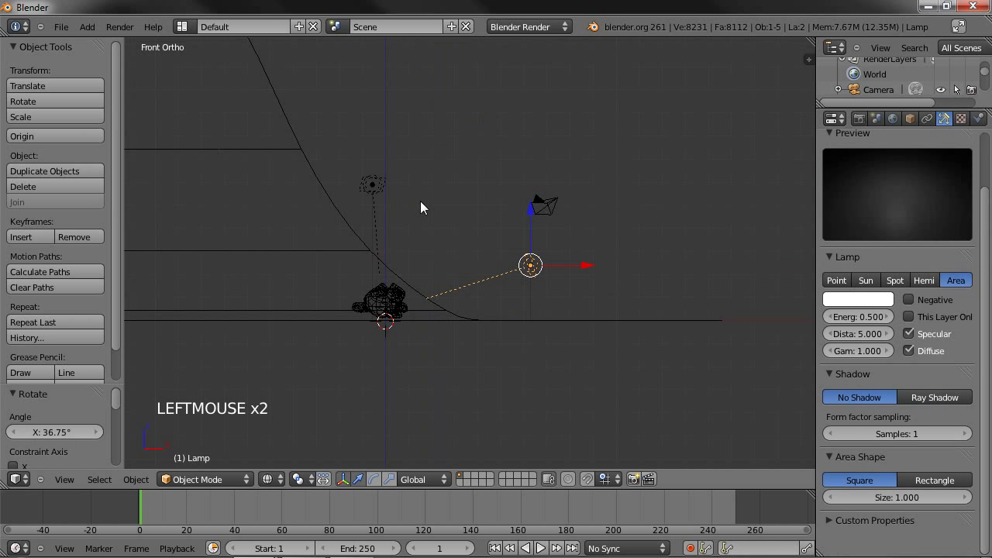
middle_click_drag(421, 203, 456, 227)
key("KP_5")
Step: In World settings, enable ambient occlusion (factor 0.6, Multiply) and environment lighting with energy 0.6
key("KP_0")
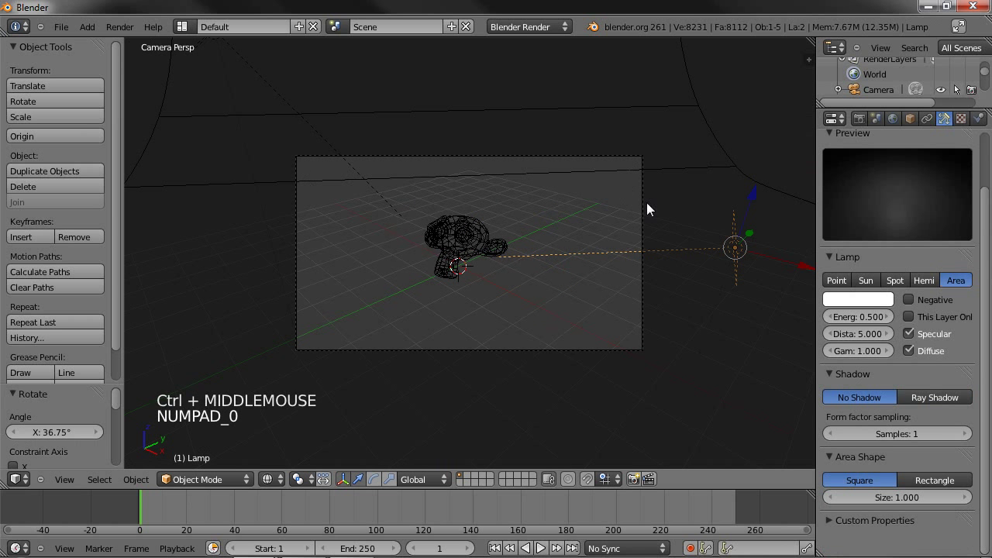
left_click(893, 119)
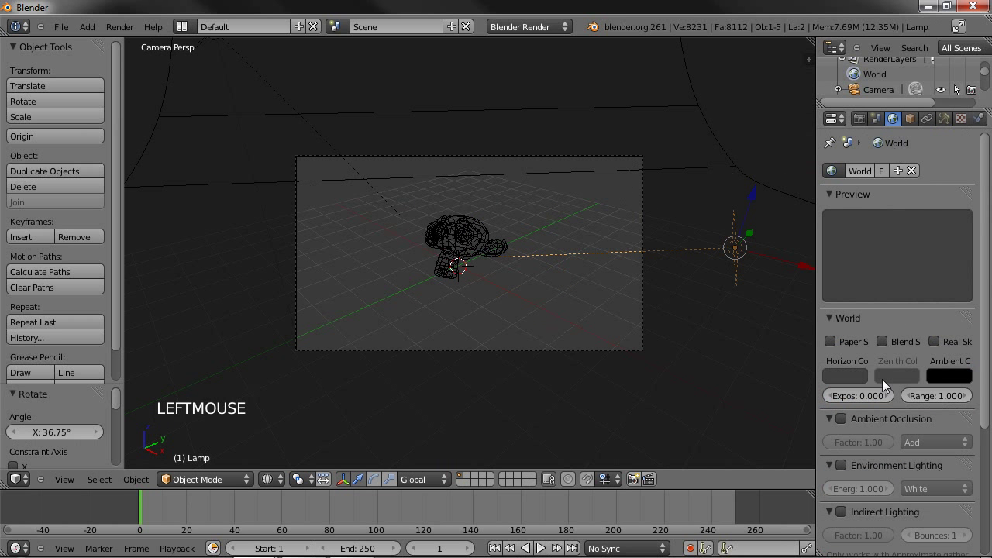
scroll(882, 379, "down", 2)
left_click(841, 356)
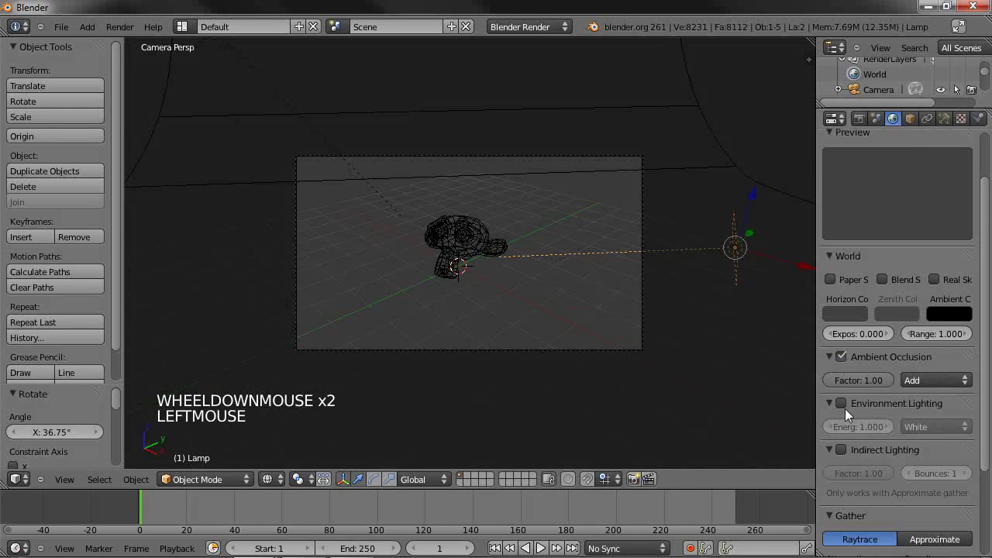
left_click(842, 404)
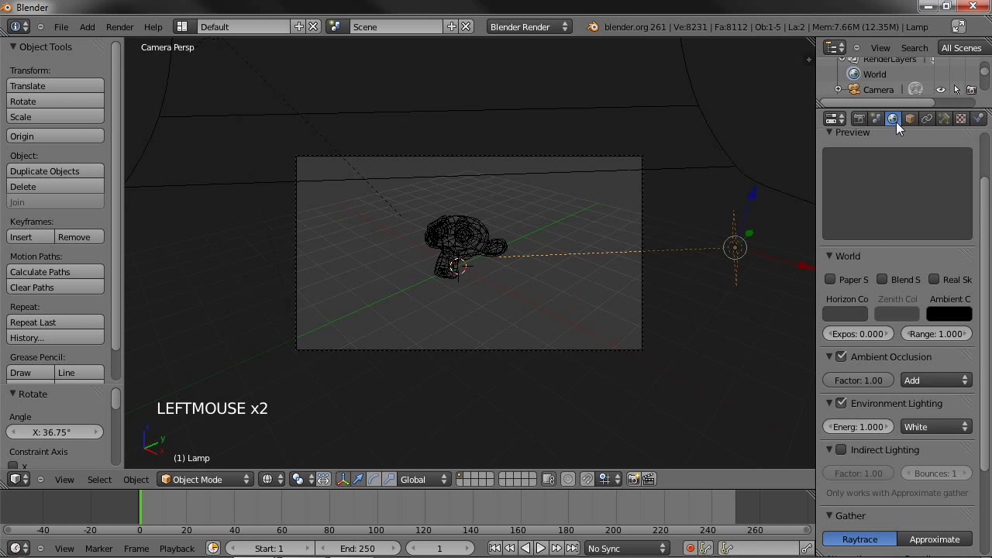
left_click(855, 380)
left_click(848, 426)
type("0.6")
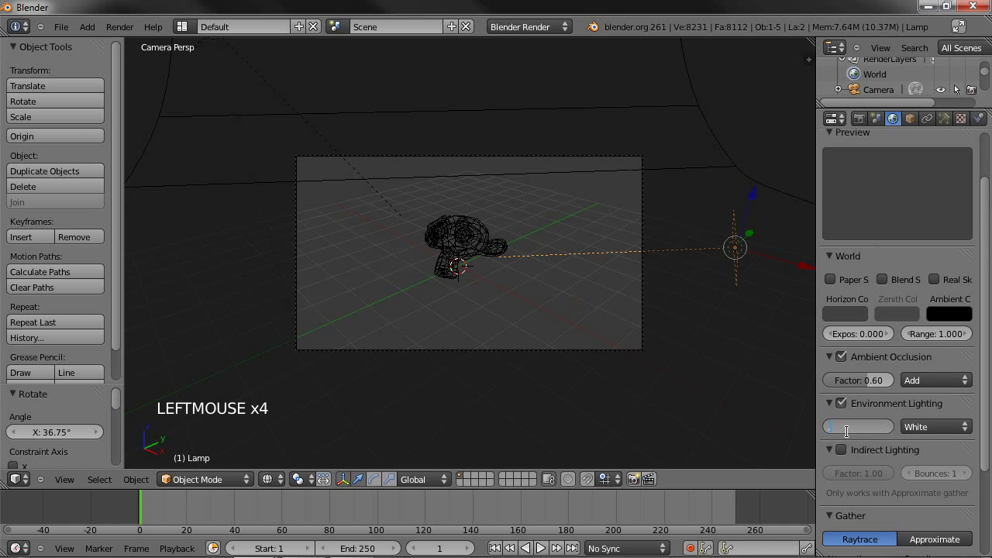
key("Return")
left_click(937, 380)
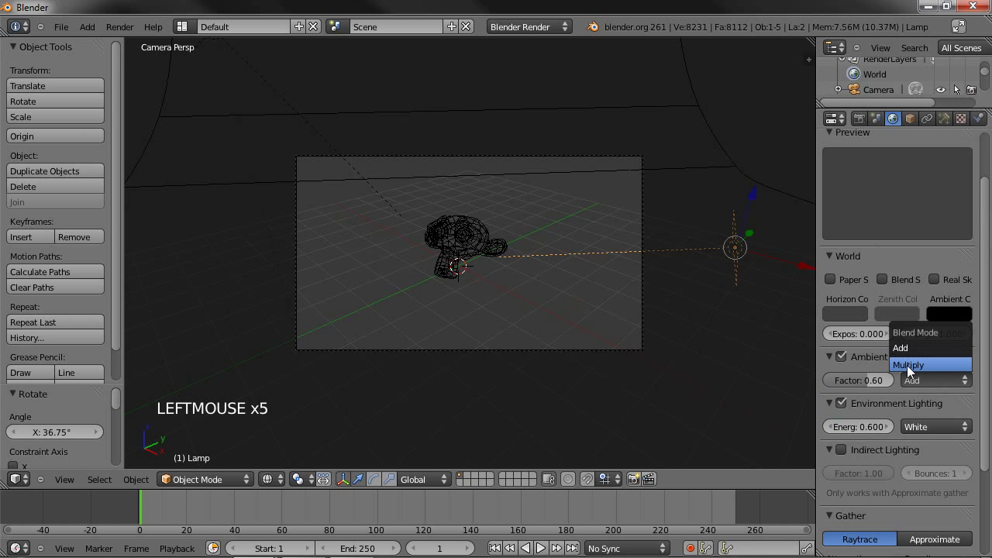
left_click(930, 365)
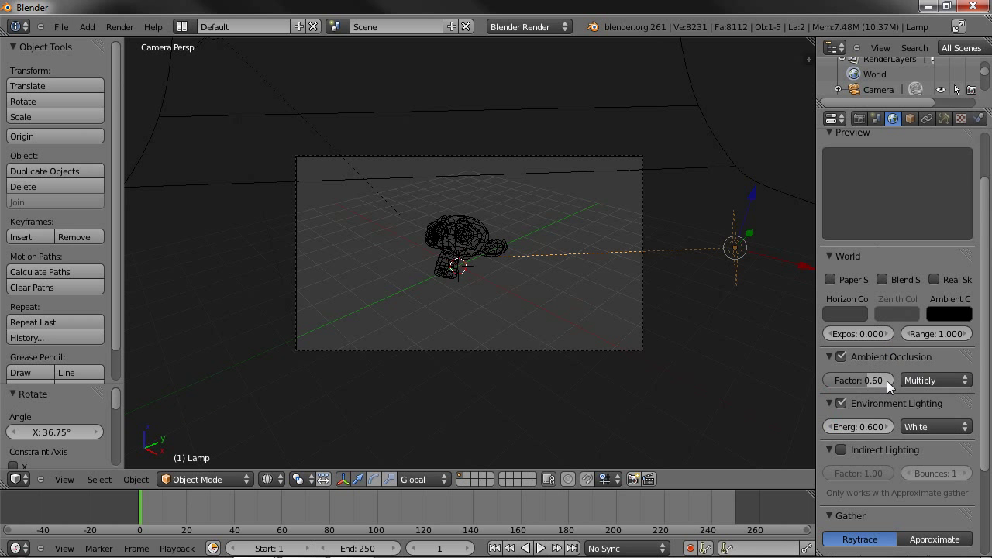
Step: Return the viewport to solid shading and render the final image with F12
key("z")
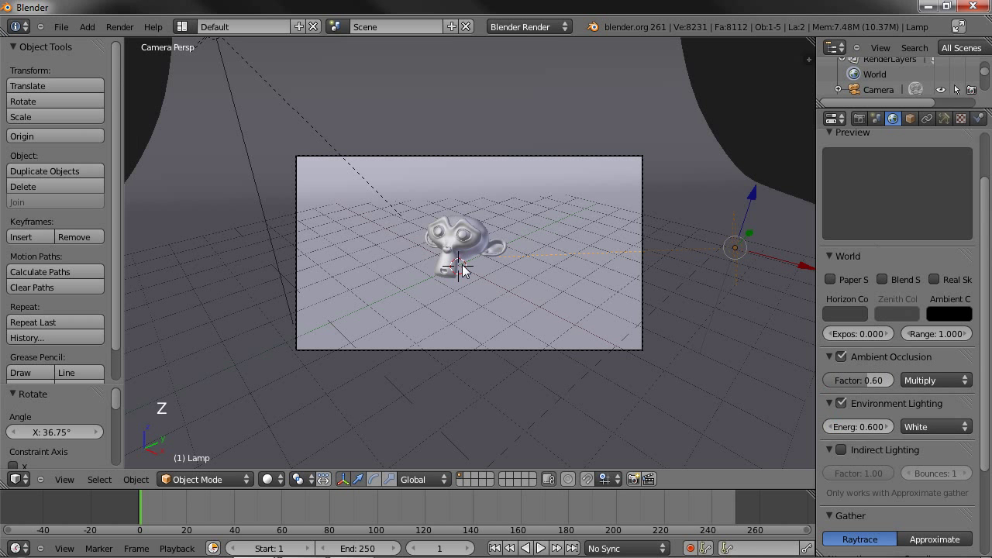
key("F12")
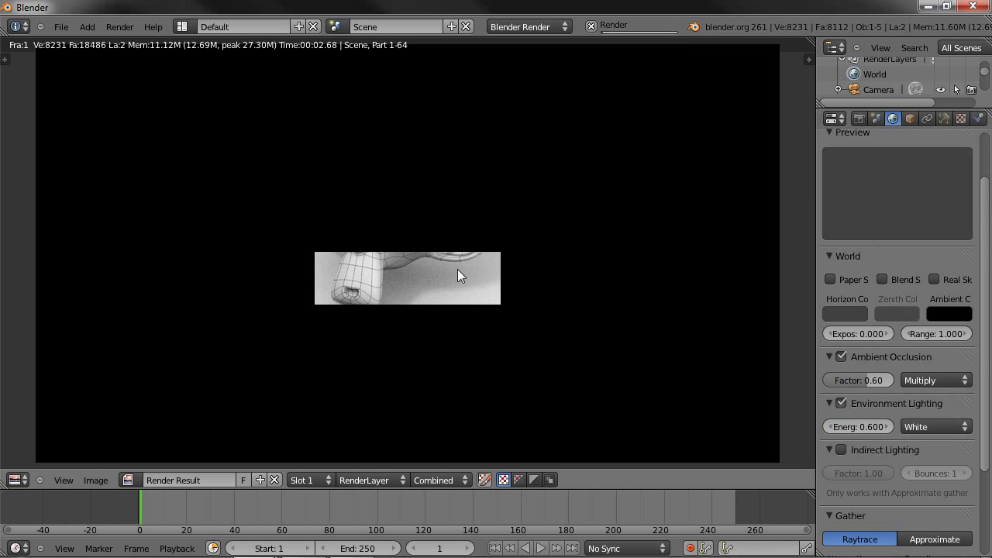